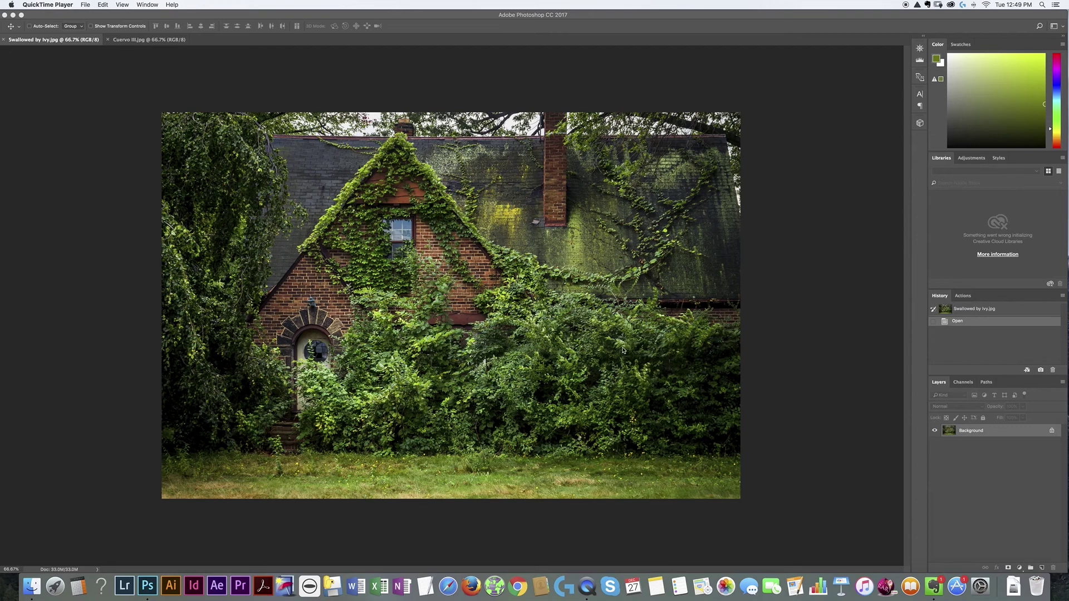
Bring Photoshop forward with the ivy-covered farmhouse photo open.
left_click(732, 390)
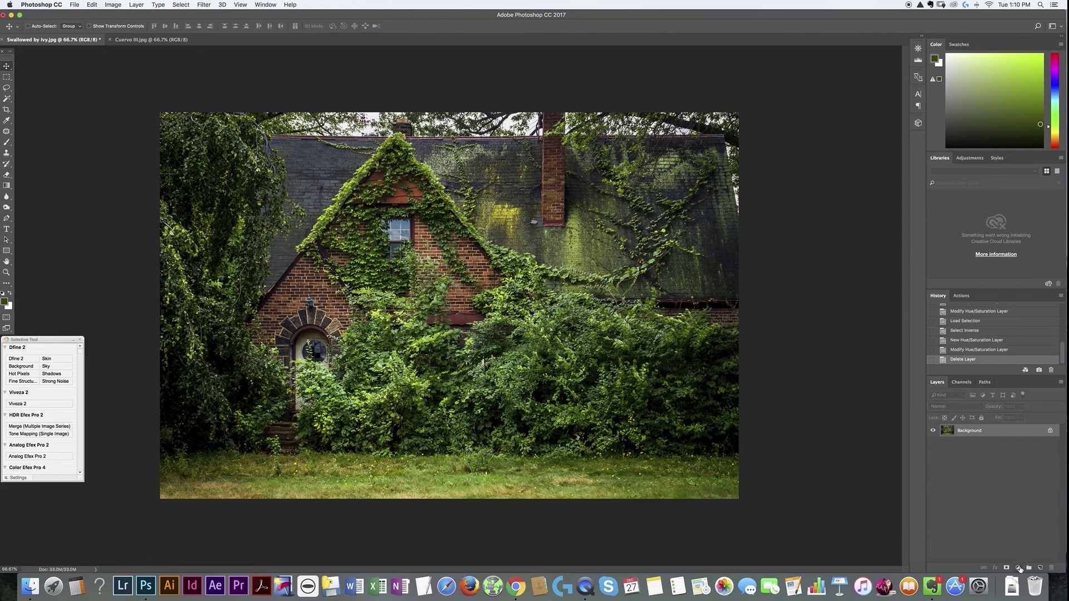
Browse the Layer menu and the adjustment layer list without adding anything.
left_click(144, 5)
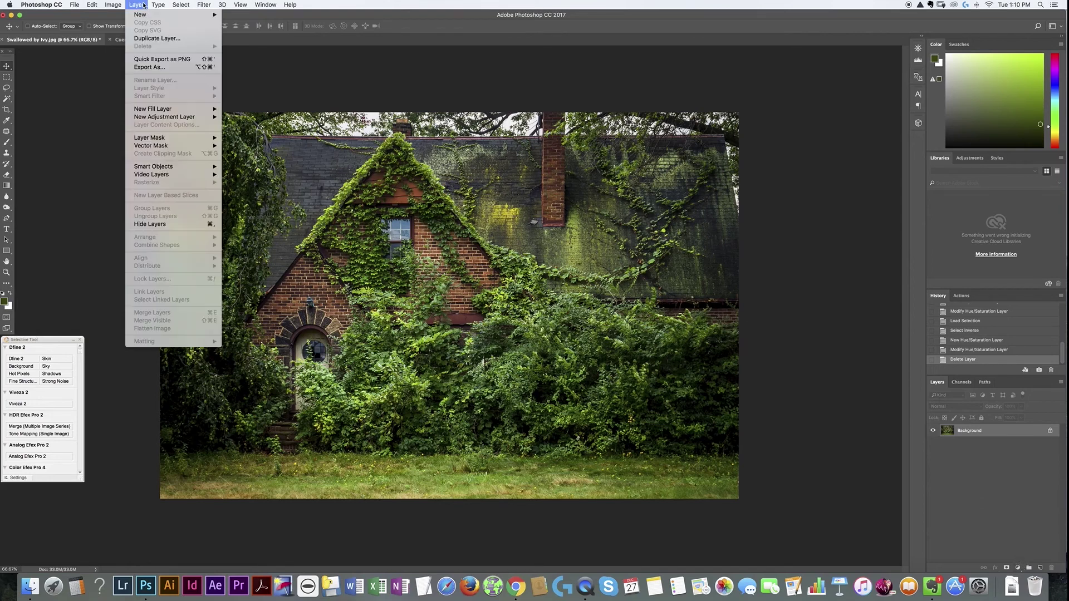
mouse_move(208, 121)
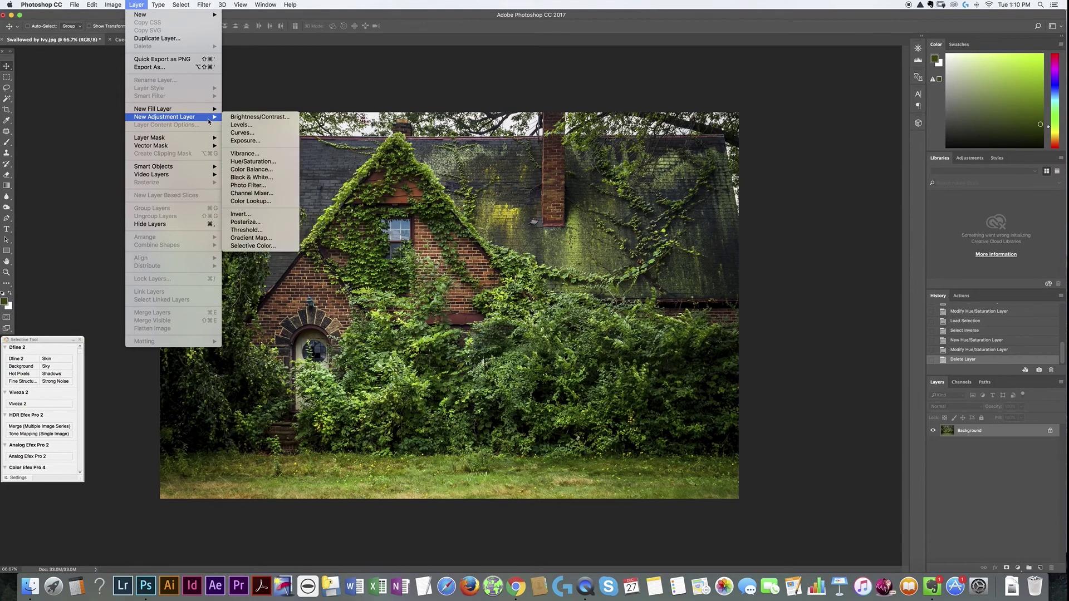
left_click(746, 289)
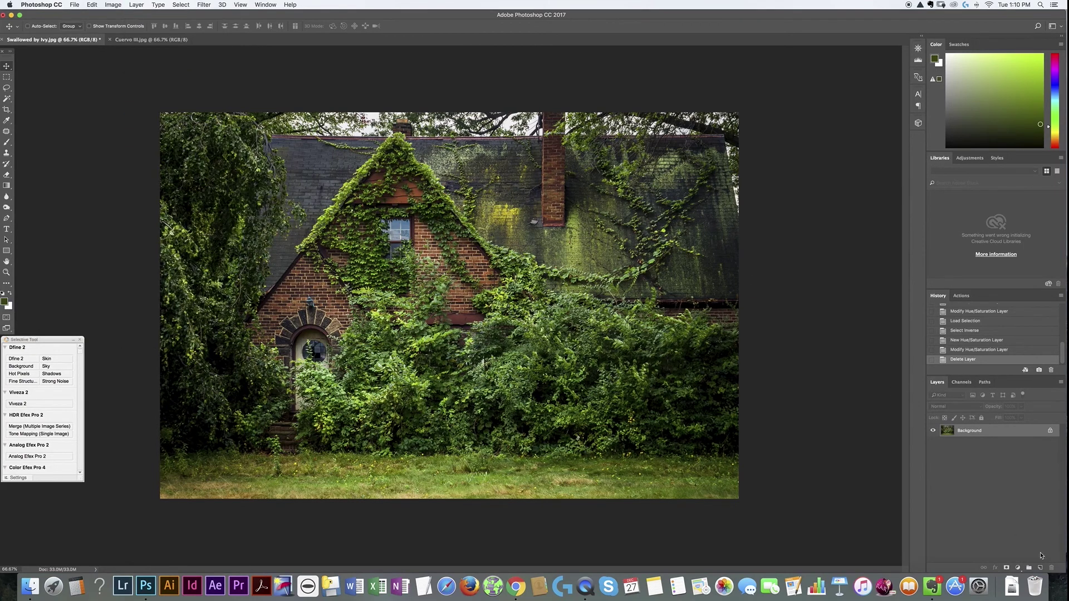
left_click(1018, 568)
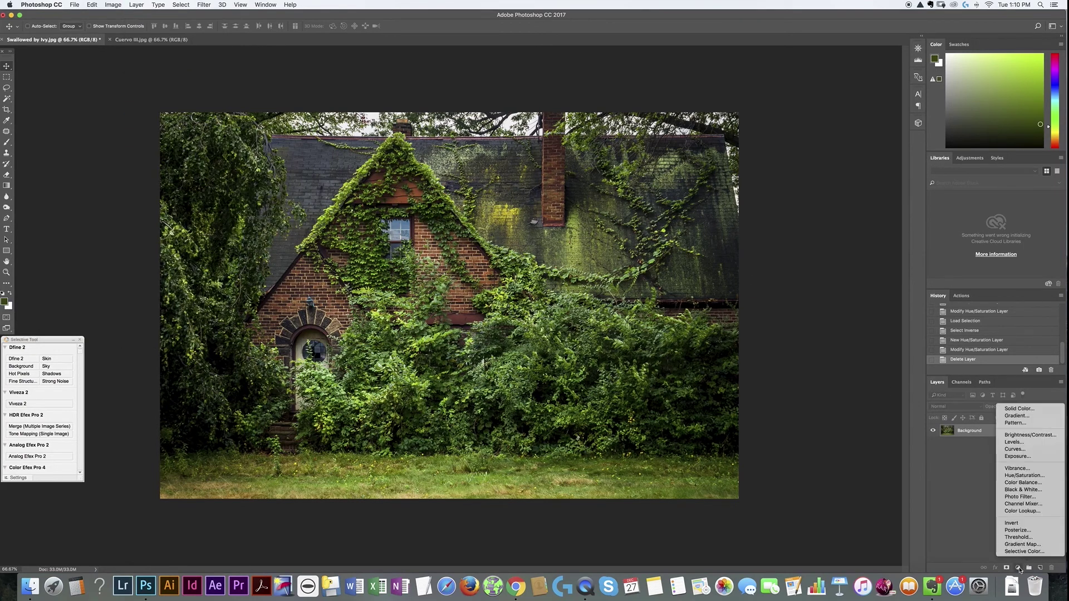
left_click(990, 551)
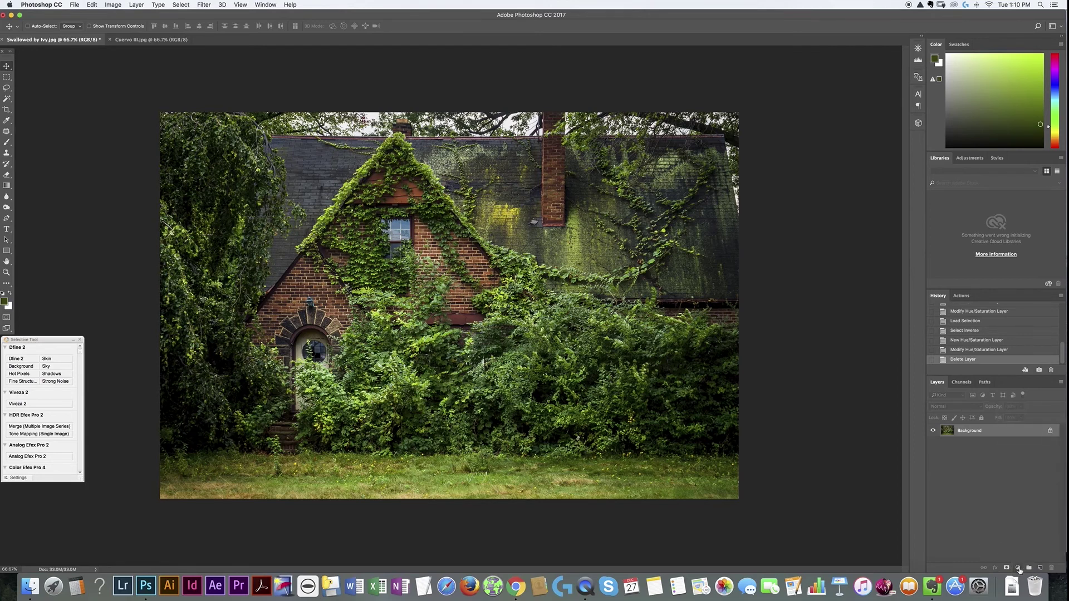
left_click(1017, 568)
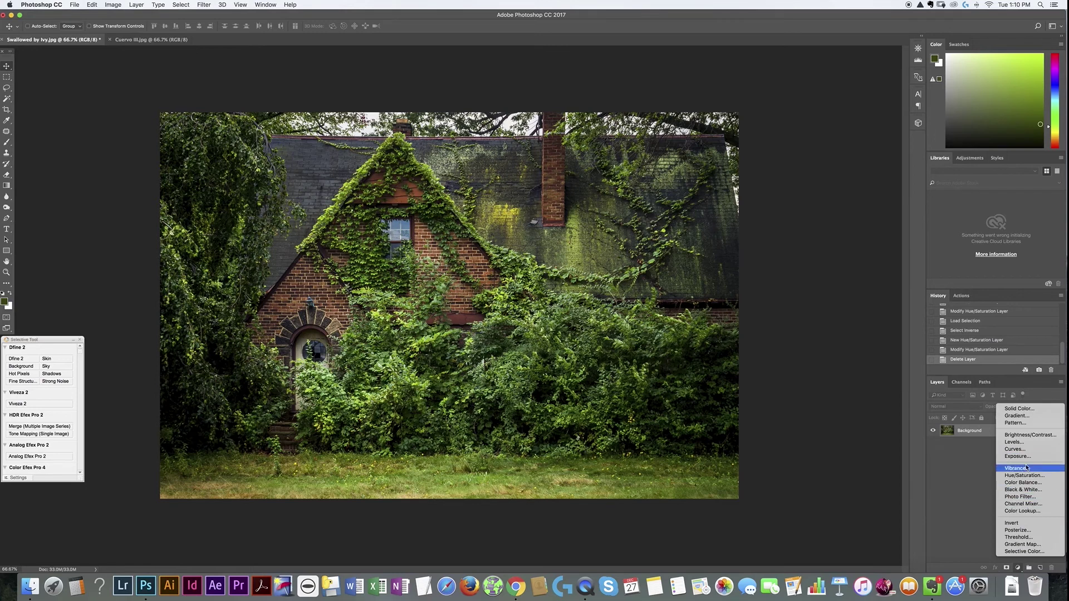
left_click(985, 547)
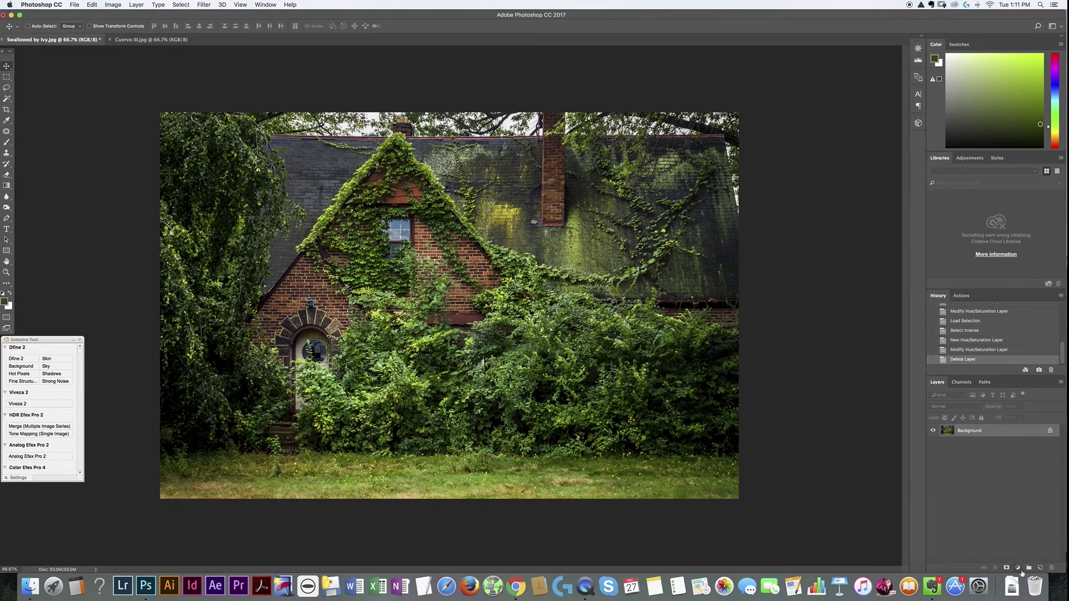
Add a Black & White adjustment layer to the photo.
left_click(1021, 570)
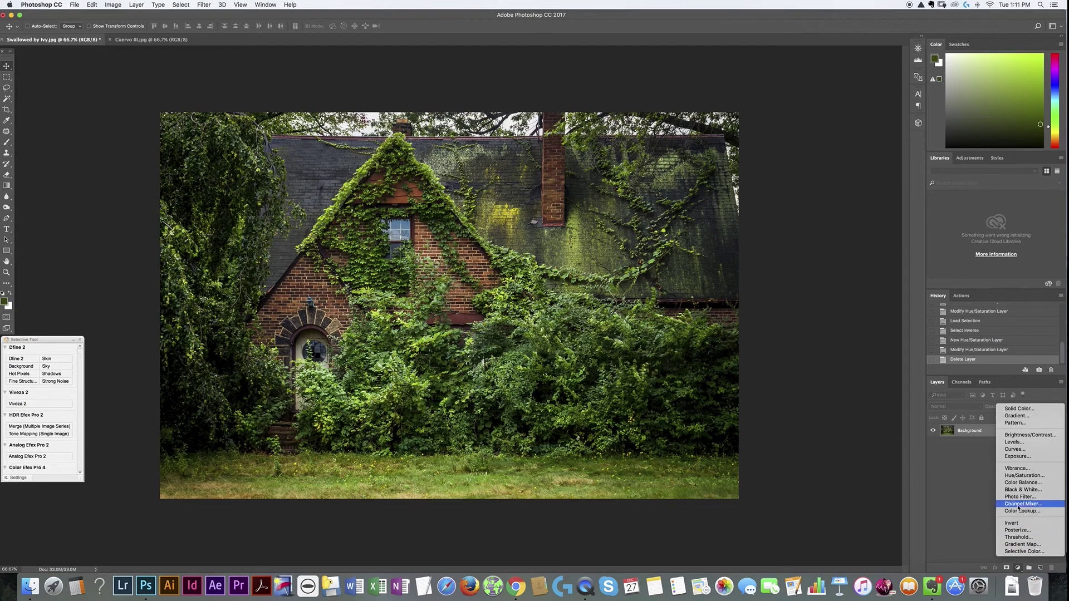
left_click(137, 5)
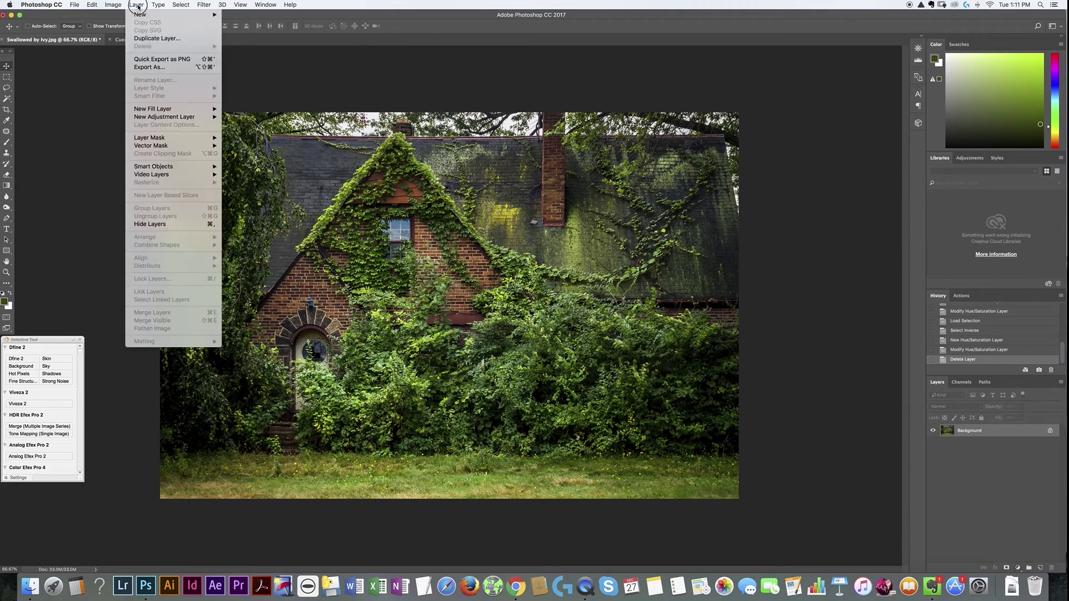
mouse_move(178, 117)
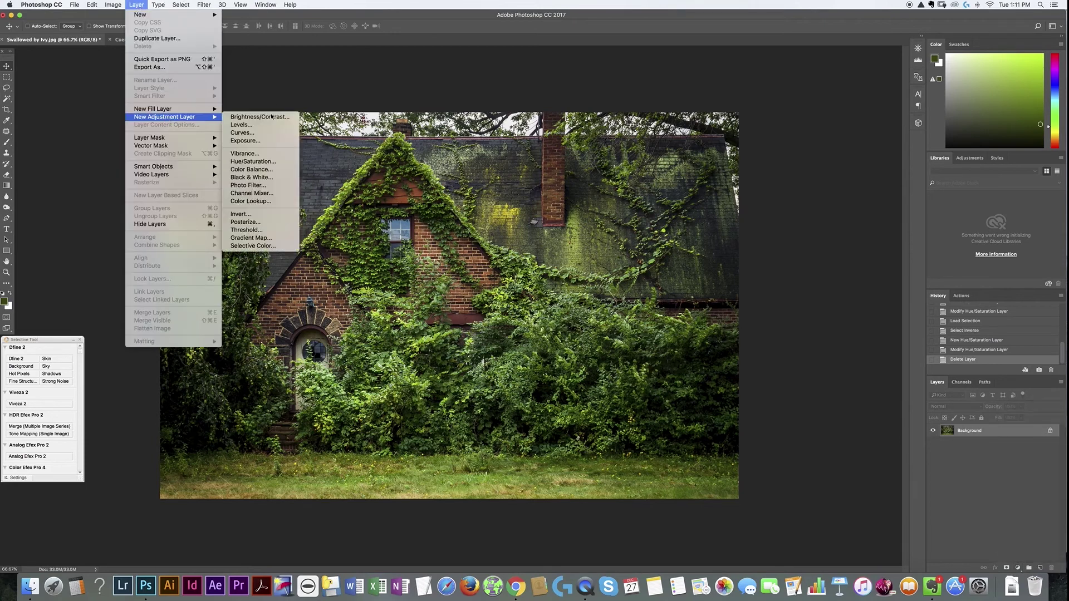
left_click(746, 301)
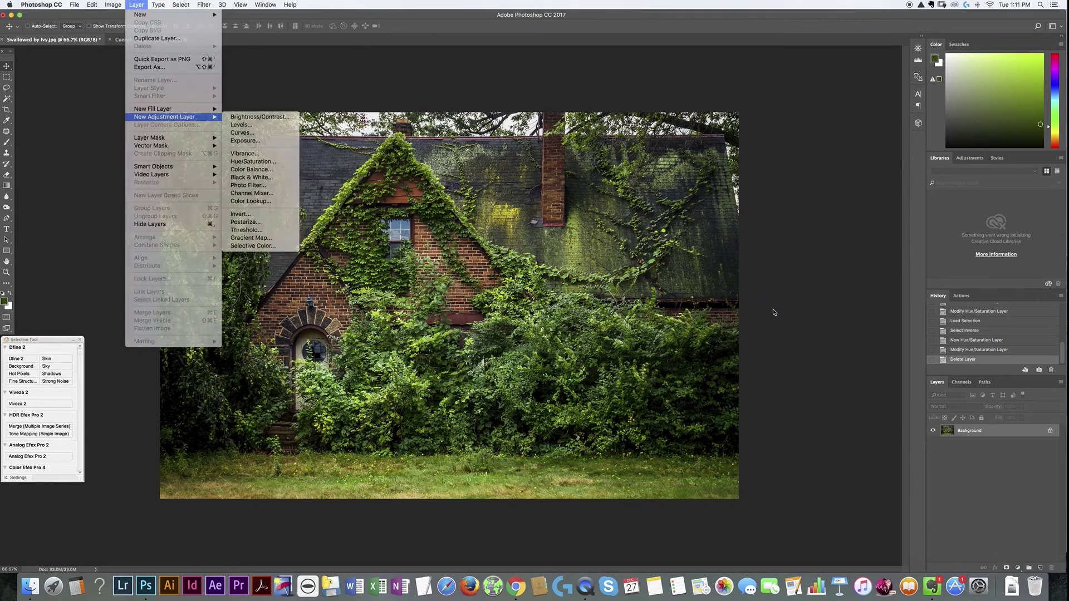
left_click(1017, 568)
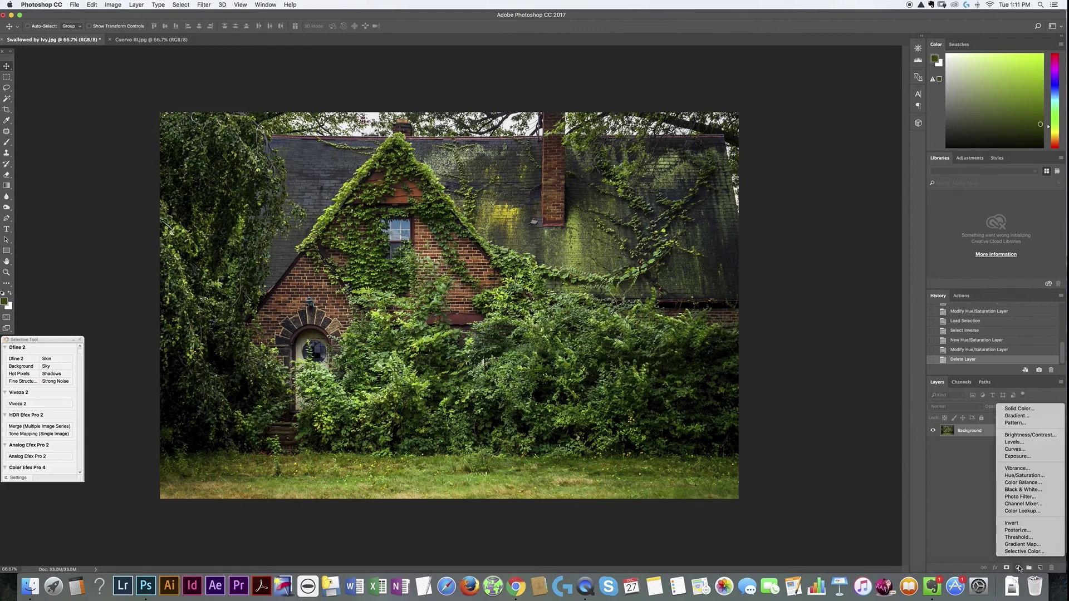
left_click(1026, 489)
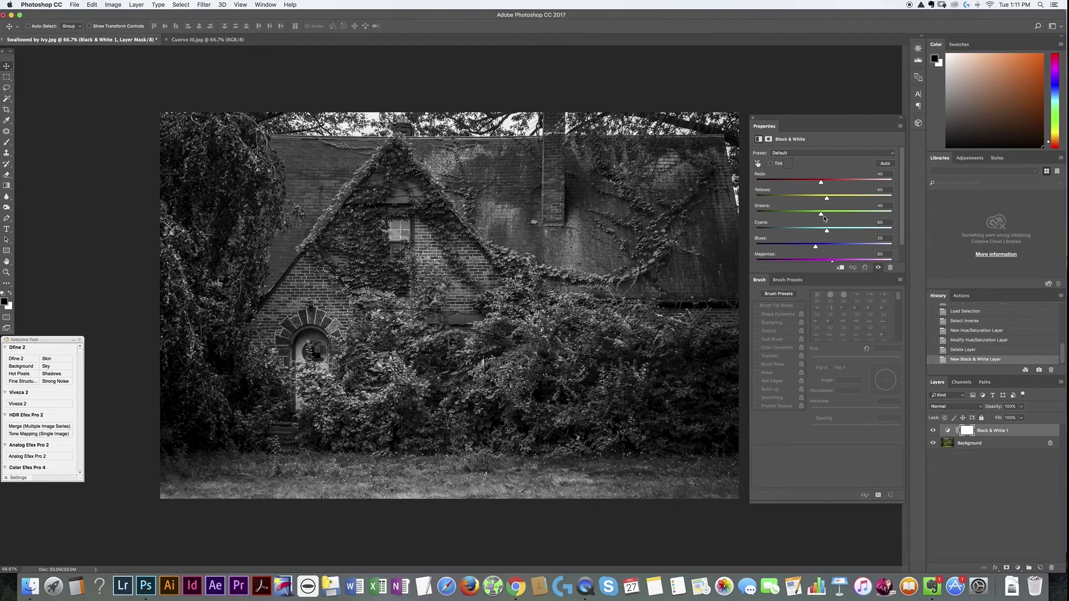
Set the Black & White mix to Reds -53, Yellows 129, Greens 131, Blues -54.
left_click_drag(824, 218, 839, 203)
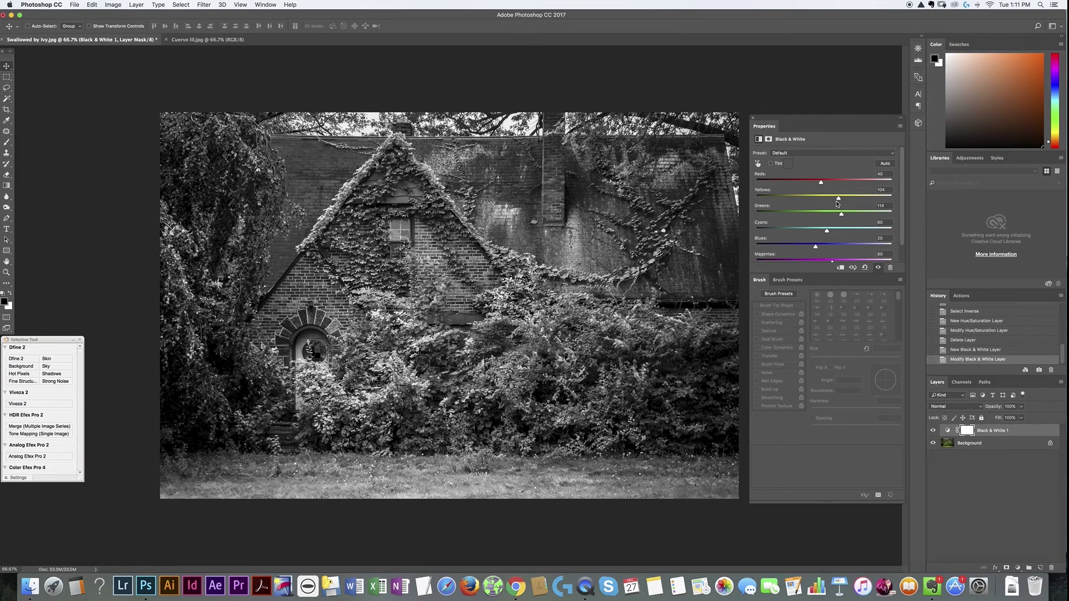
left_click_drag(837, 202, 843, 214)
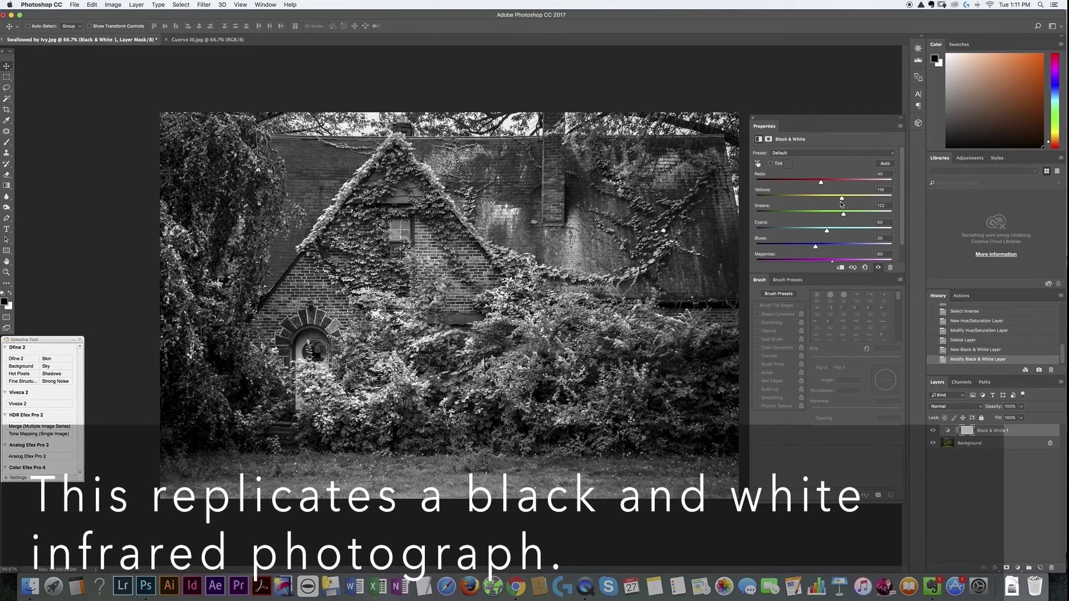
left_click_drag(843, 199, 793, 185)
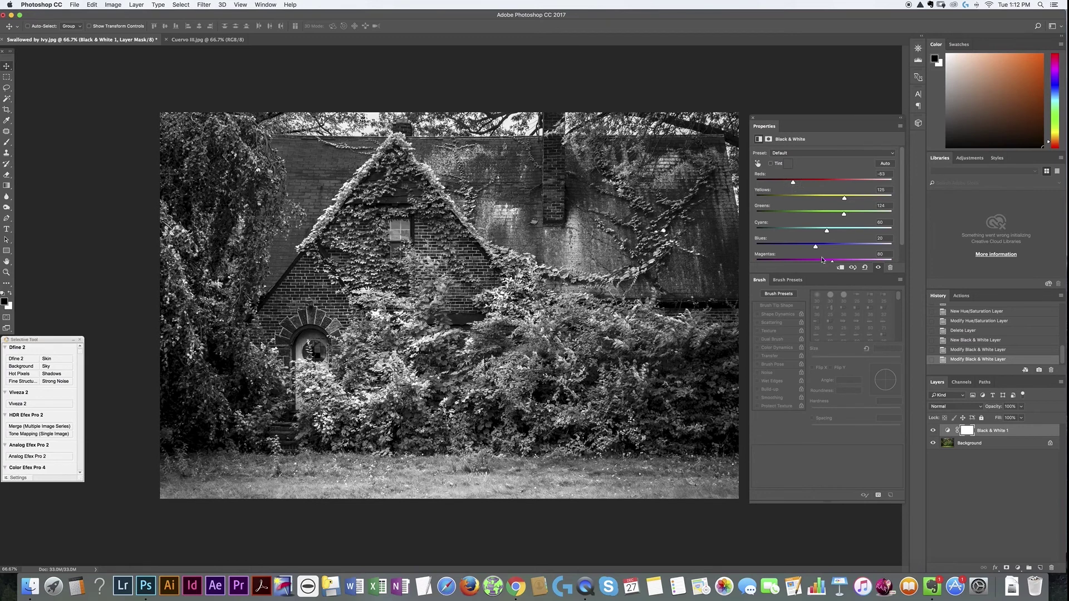
left_click_drag(817, 250, 796, 249)
left_click_drag(792, 184, 788, 185)
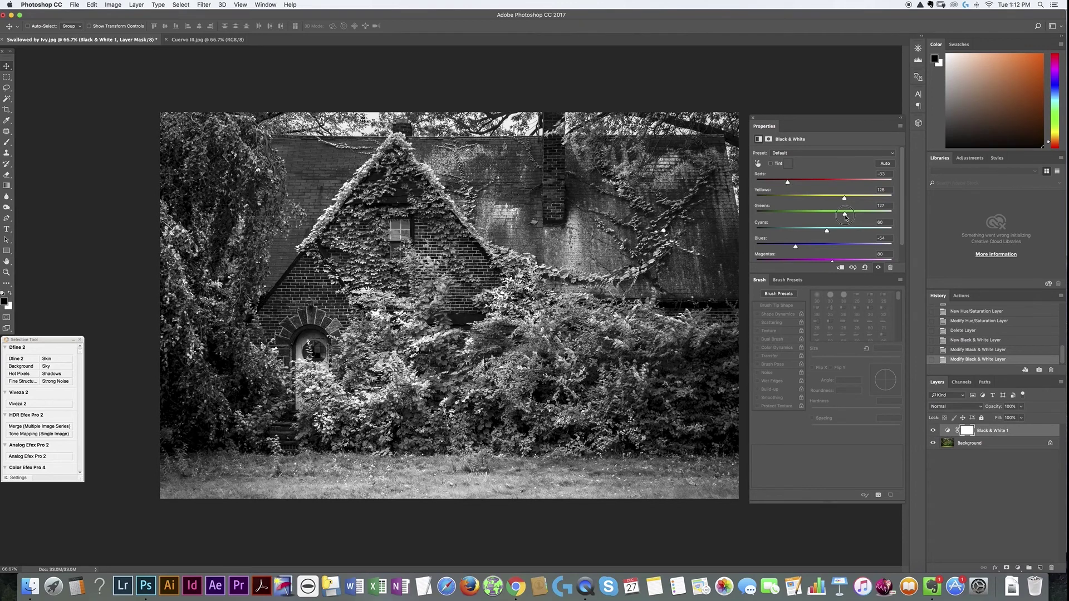
left_click_drag(845, 215, 845, 217)
Hide the Black & White layer and start a Color Range selection on the Background.
left_click(933, 431)
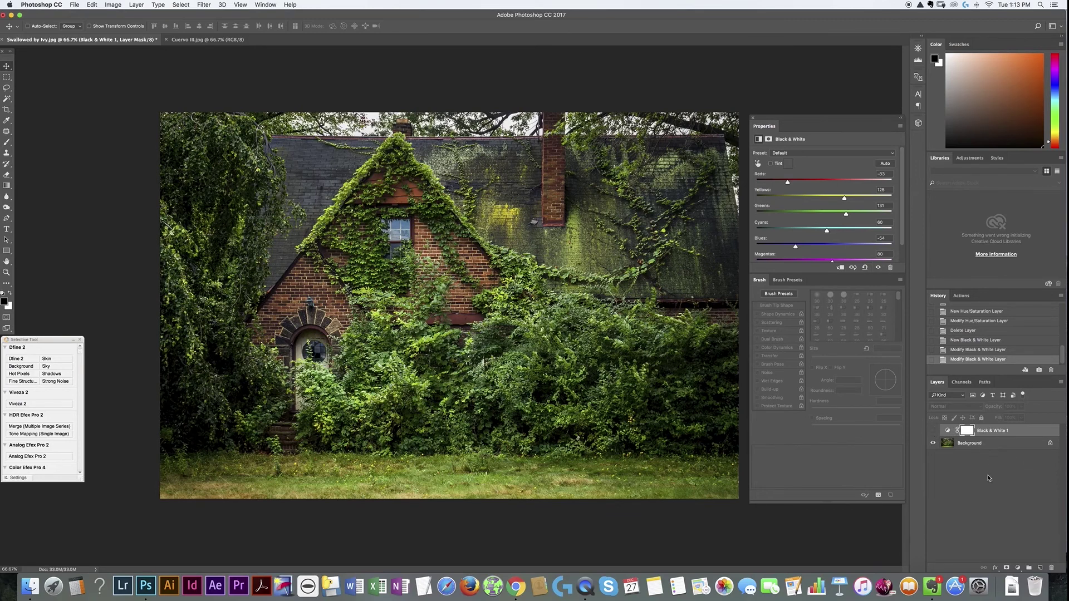
left_click(971, 449)
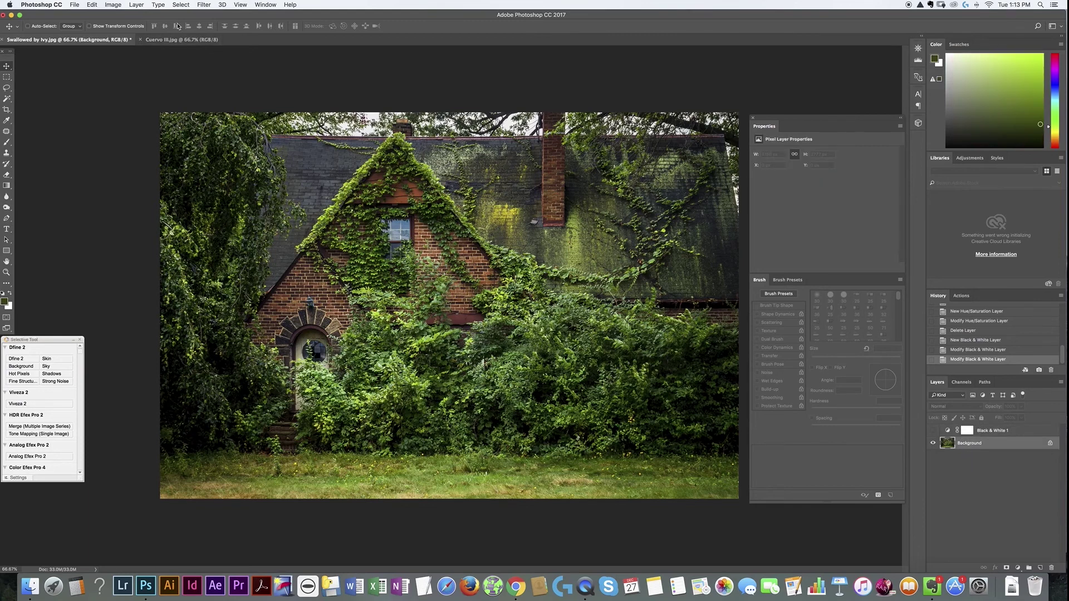
left_click(179, 5)
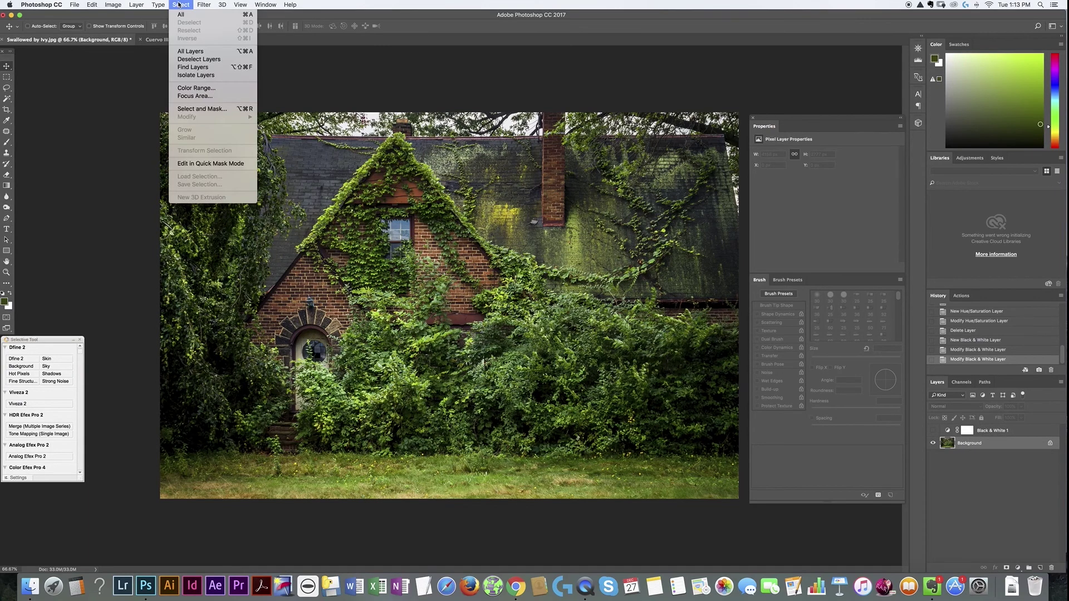
left_click(196, 88)
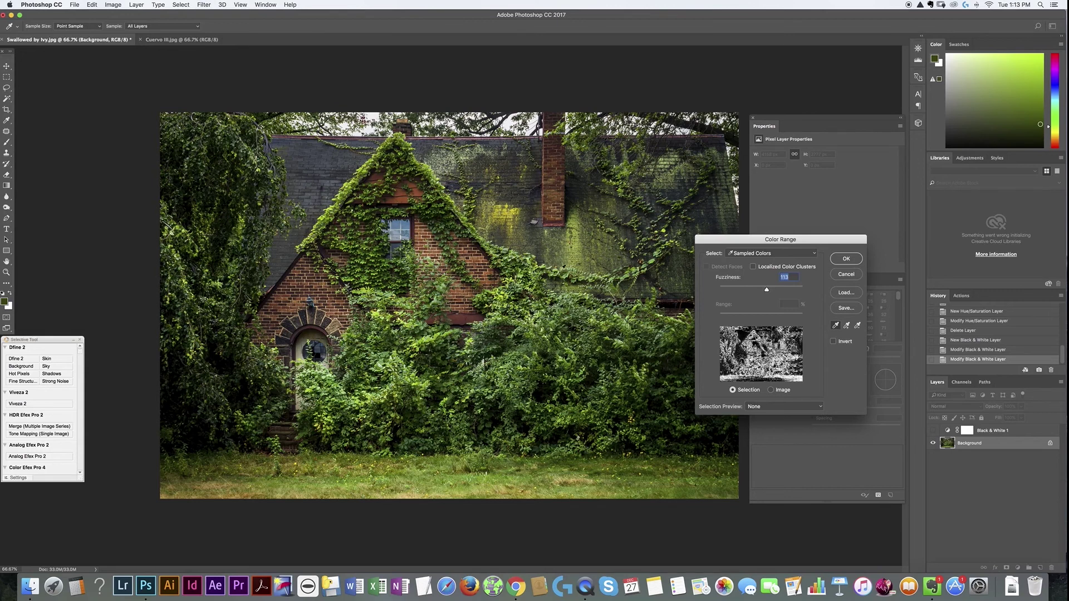
Sample several foliage colours in the centre of the photo for the colour range.
left_click(551, 273)
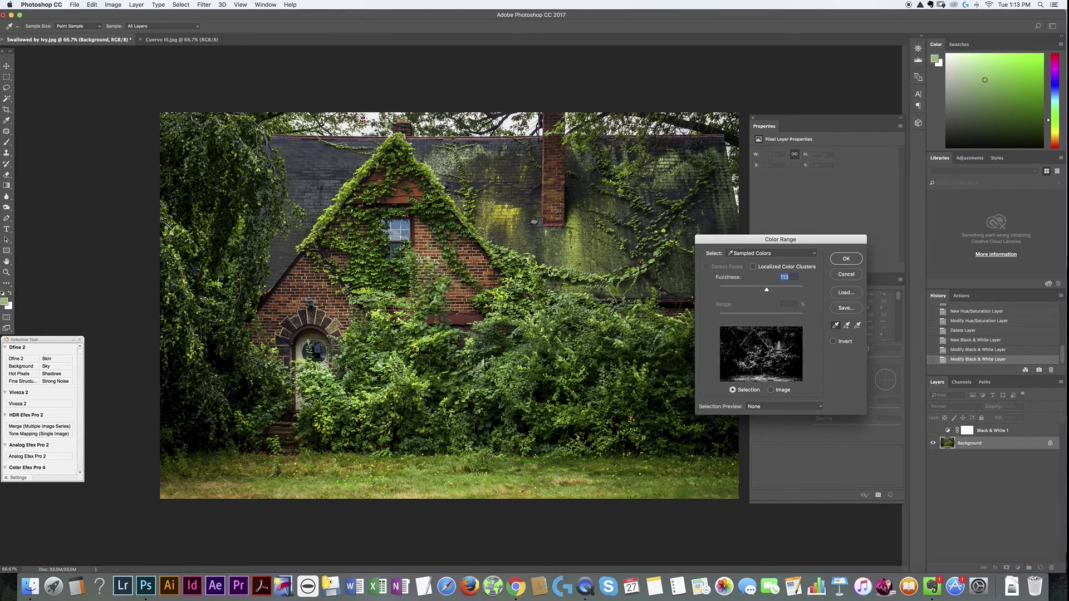
left_click_drag(516, 295, 517, 319)
left_click(510, 303)
left_click(587, 338)
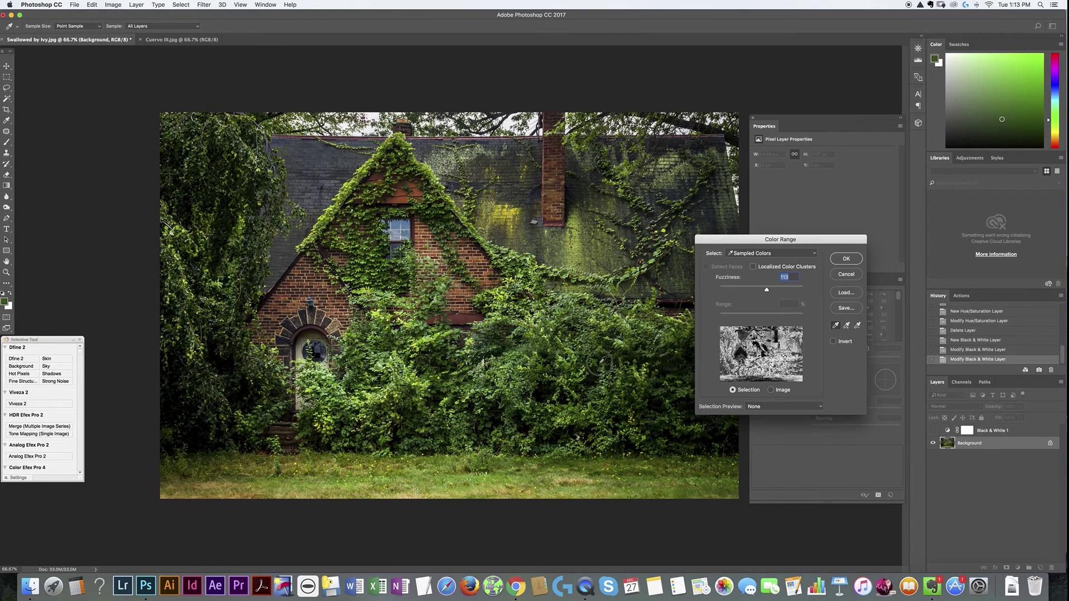
left_click(600, 363)
left_click(575, 333)
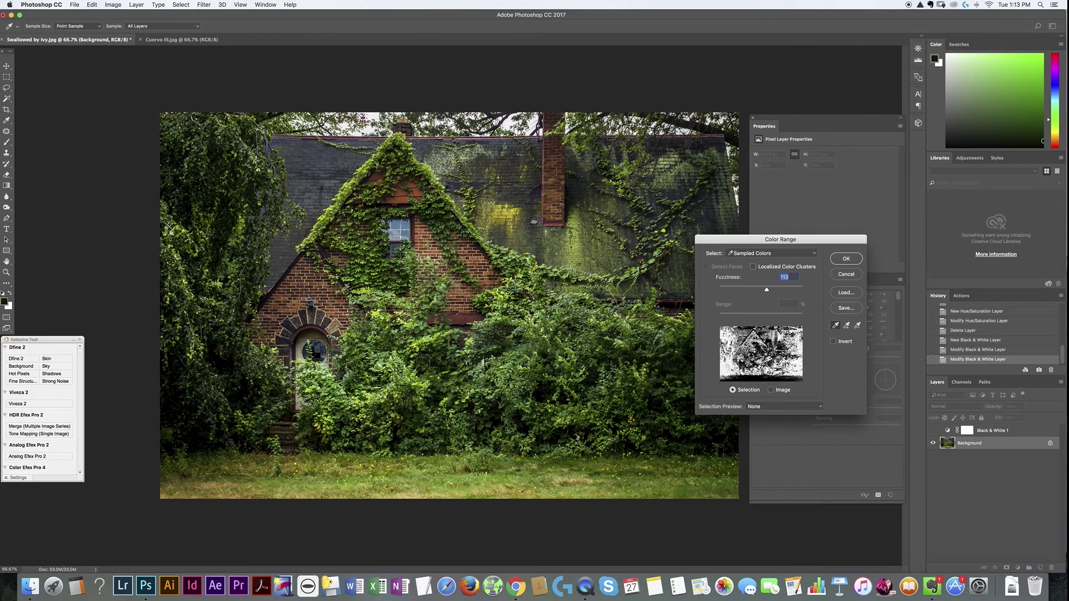
Add the gable ivy colours, set Fuzziness to 135 and confirm the selection.
left_click(373, 259)
left_click(373, 256)
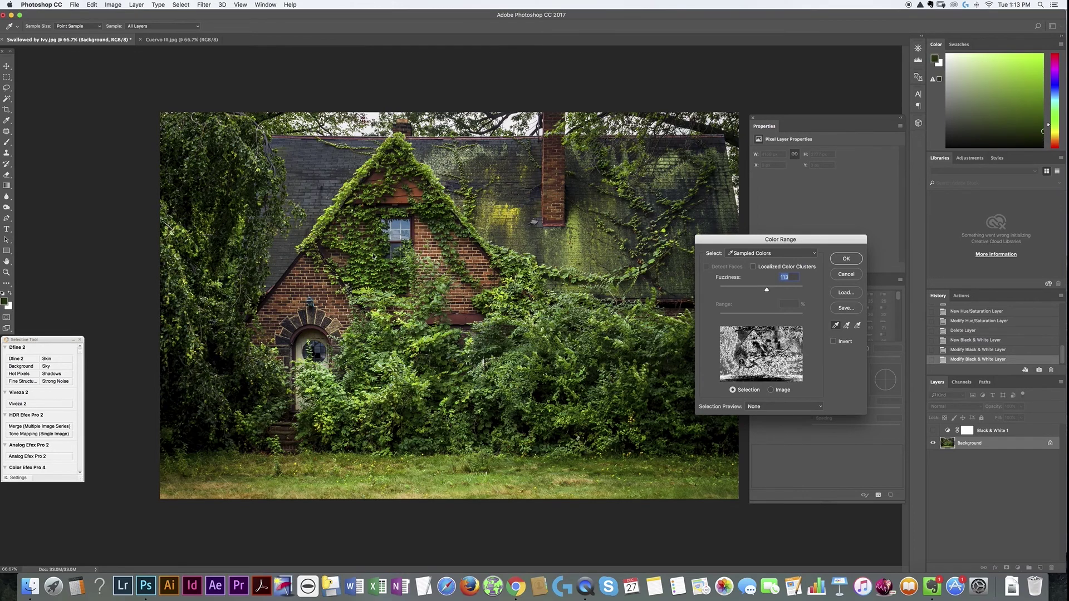
left_click(384, 299)
left_click(372, 284)
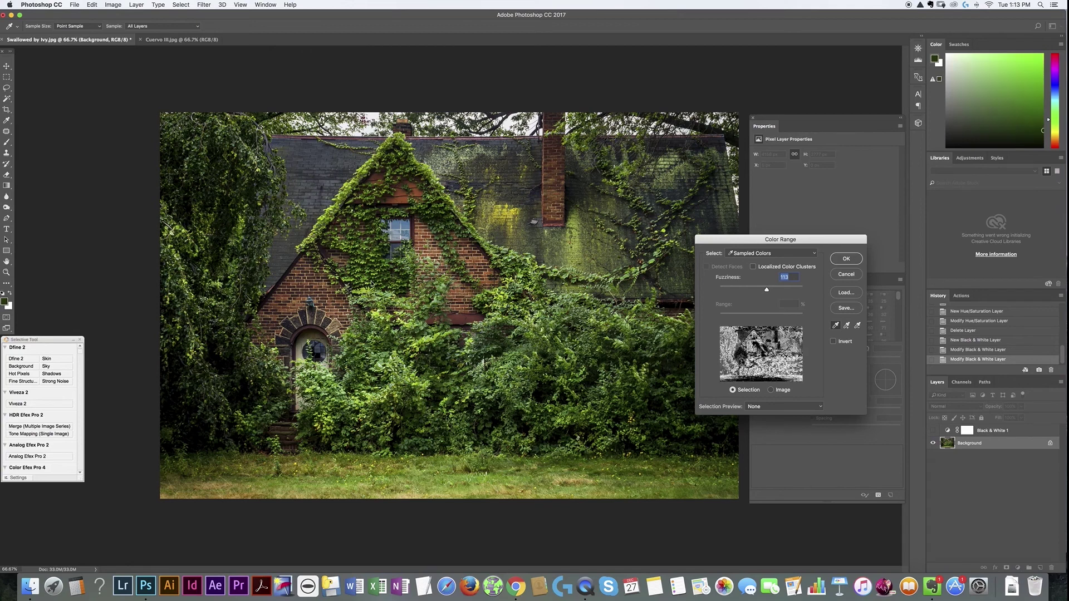
left_click(378, 296)
left_click(384, 300)
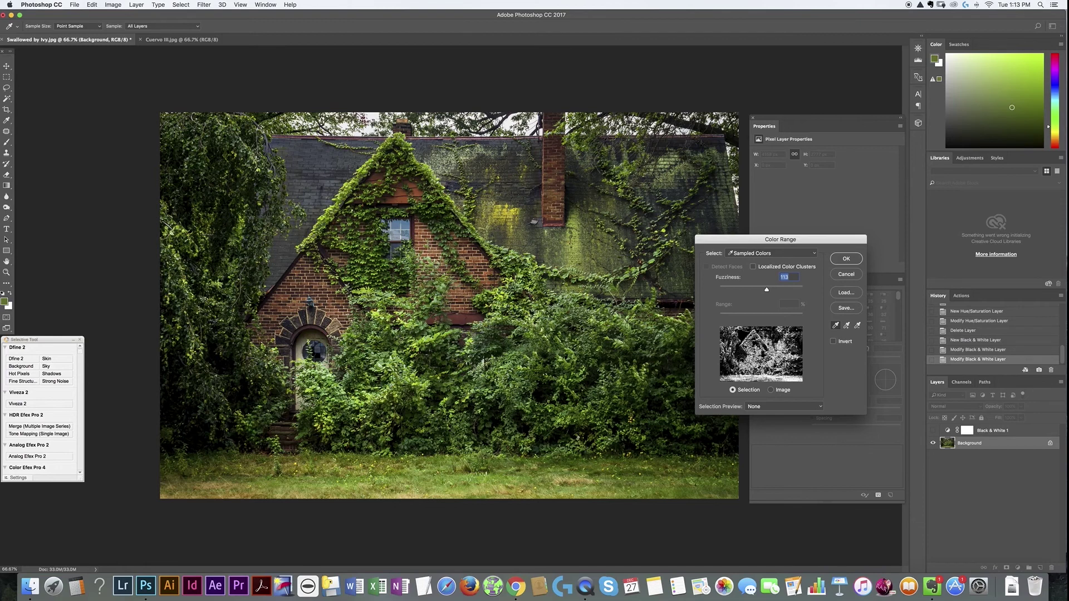
mouse_move(767, 292)
left_mouse_down()
mouse_move(741, 293)
mouse_move(777, 296)
left_mouse_up()
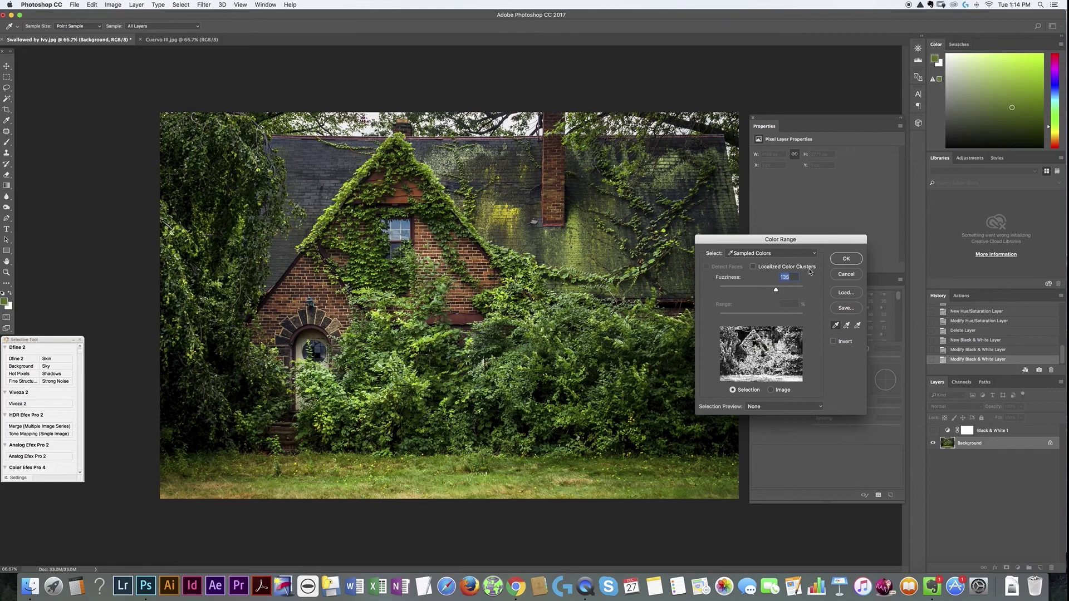
left_click(845, 260)
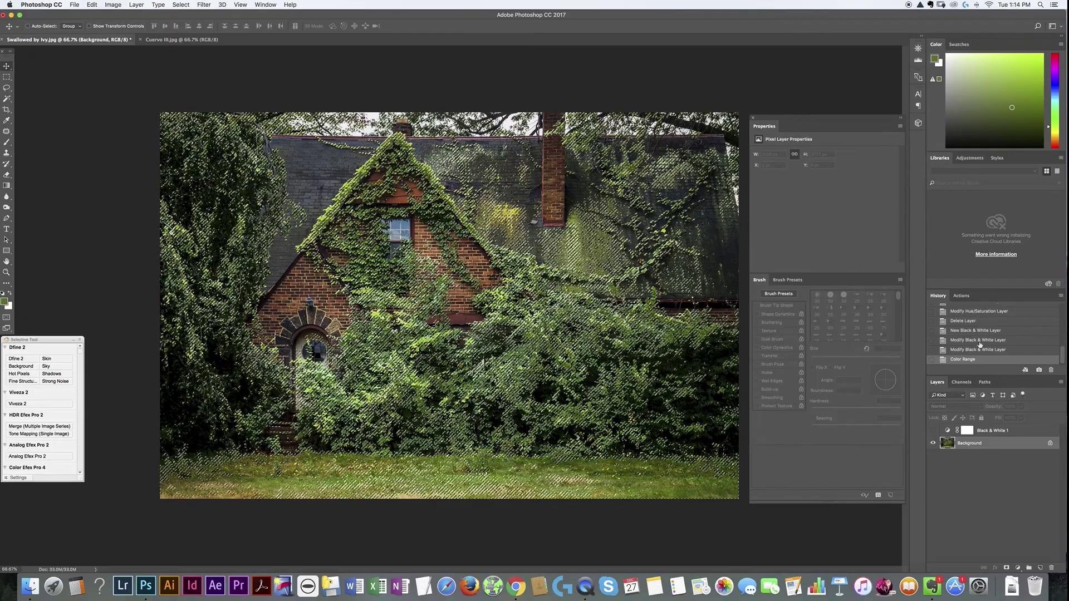
Select the Black & White 1 layer and make it visible again, keeping the ivy selection.
left_click(977, 434)
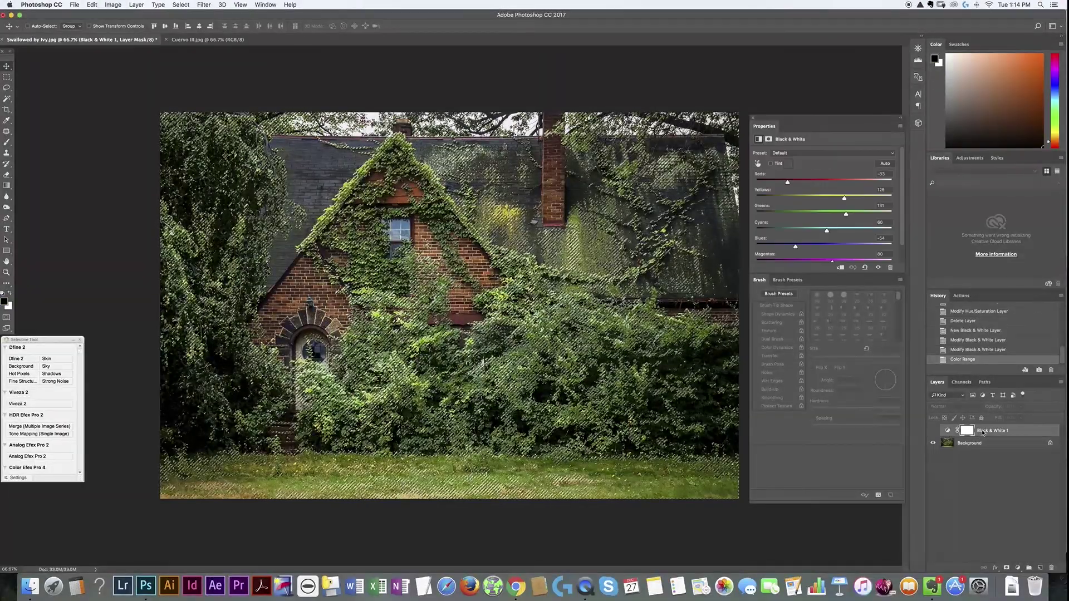
left_click(934, 430)
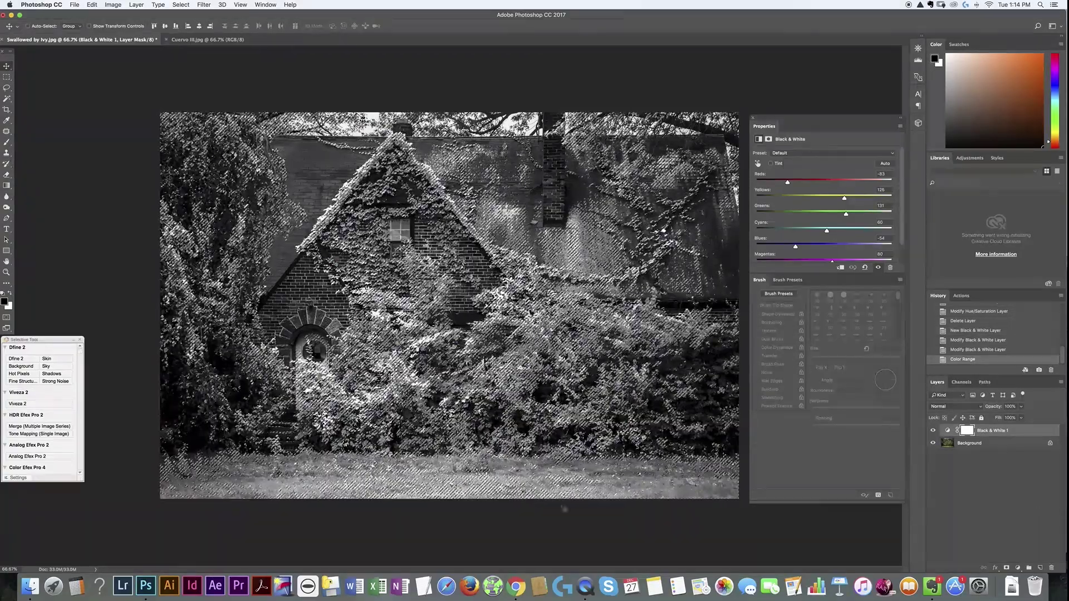
left_click(1018, 567)
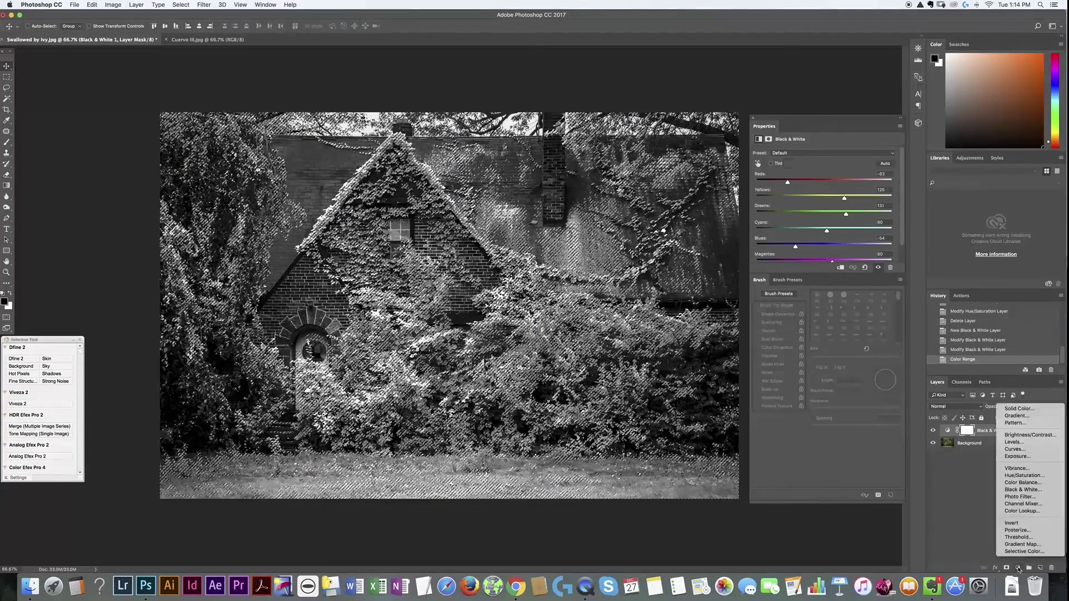
Add a foliage-masked Hue/Saturation layer colourised blue at Hue 210, Saturation 23.
left_click(1017, 476)
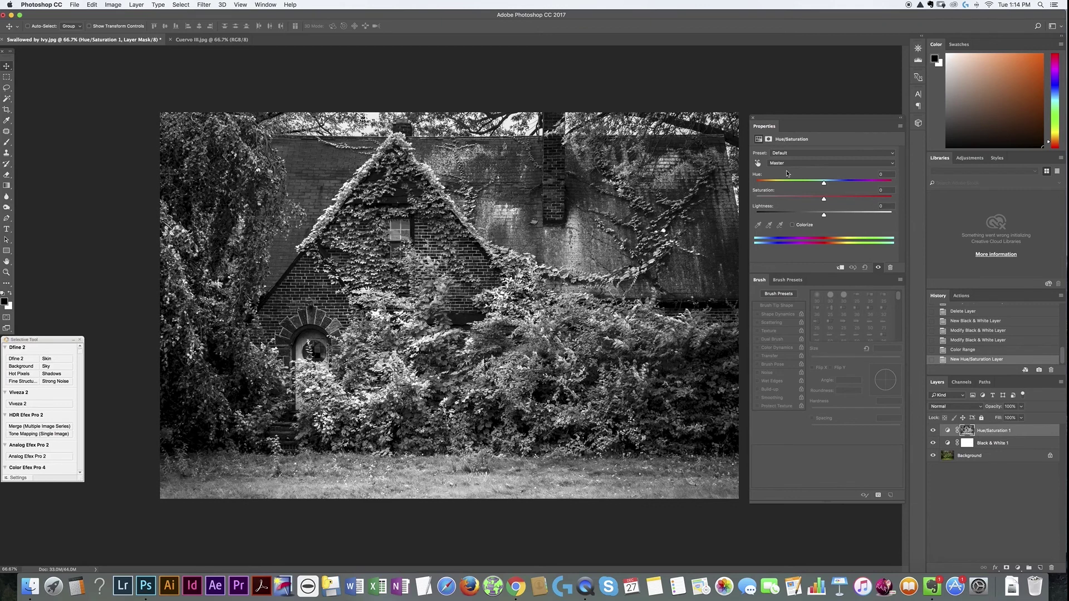
left_click(792, 226)
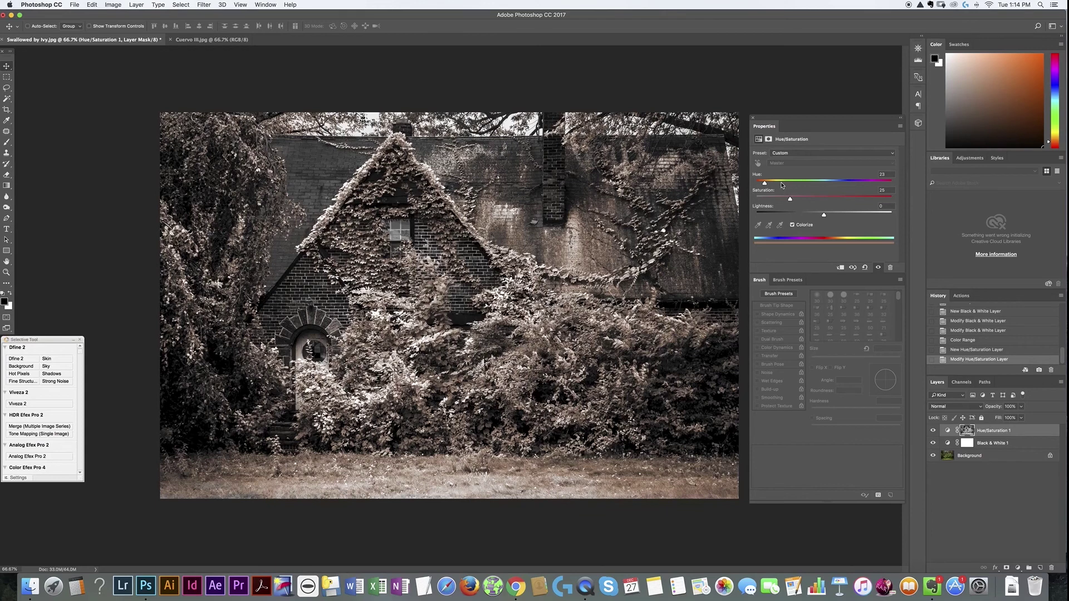
mouse_move(782, 185)
left_mouse_down()
mouse_move(842, 185)
mouse_move(789, 200)
left_mouse_up()
Load the Hue/Saturation 1 mask as a selection and invert it.
left_click_drag(967, 435, 969, 438)
left_click(969, 436, "super")
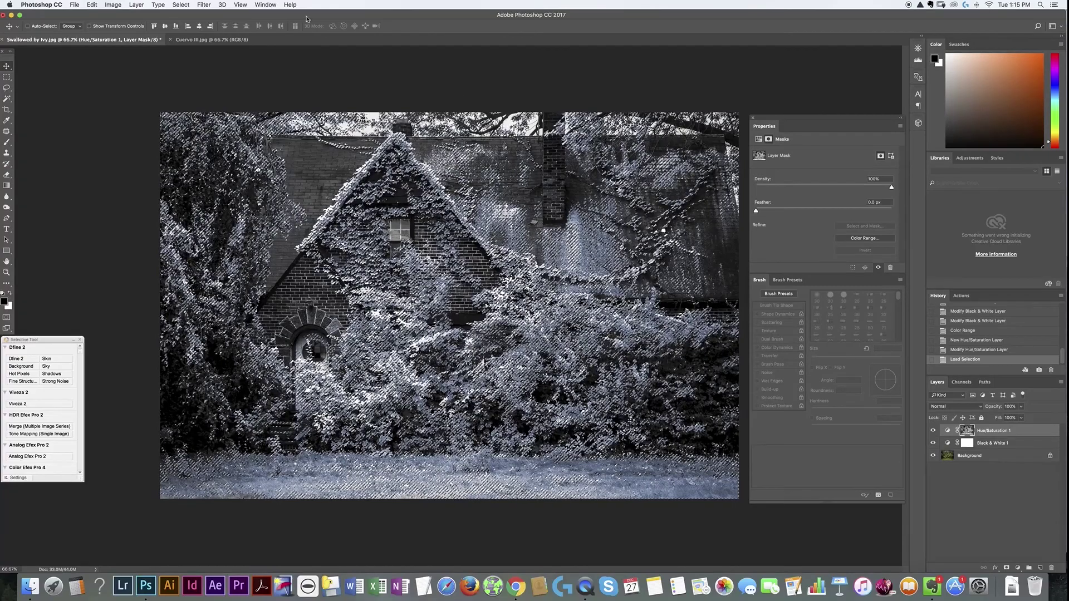
left_click(186, 4)
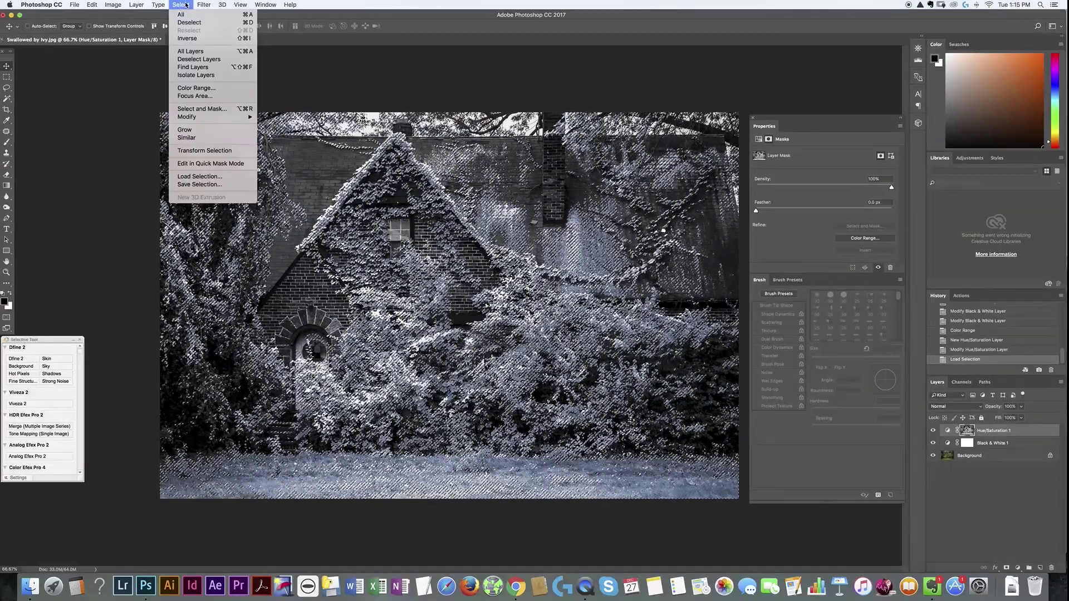
left_click(192, 37)
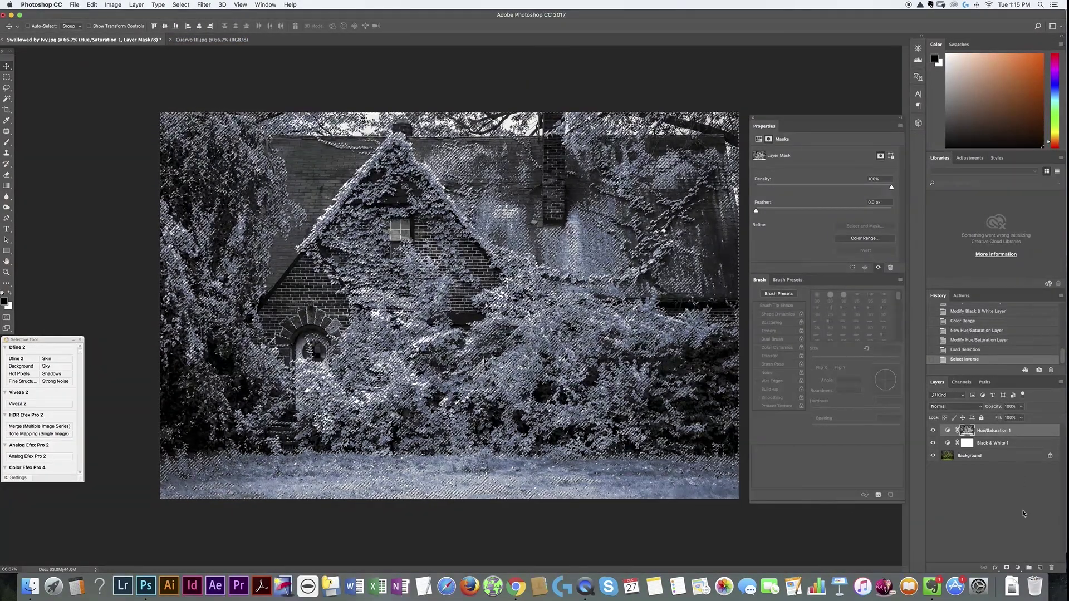
left_click(1019, 567)
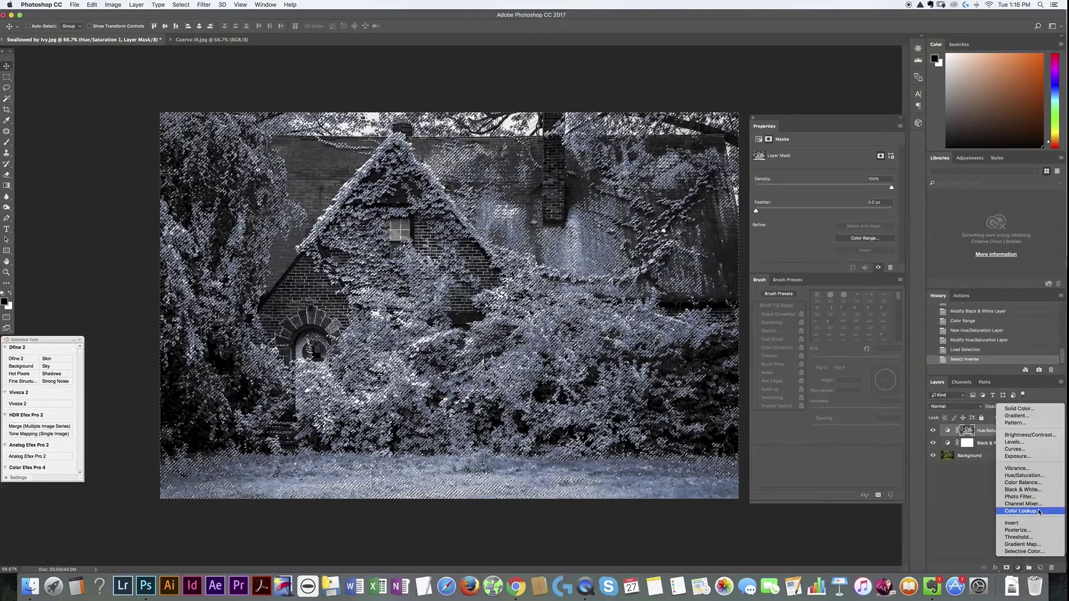
Add a colourised Hue/Saturation layer tinting the non-foliage areas brown at Hue 24, Saturation 21.
left_click(1023, 475)
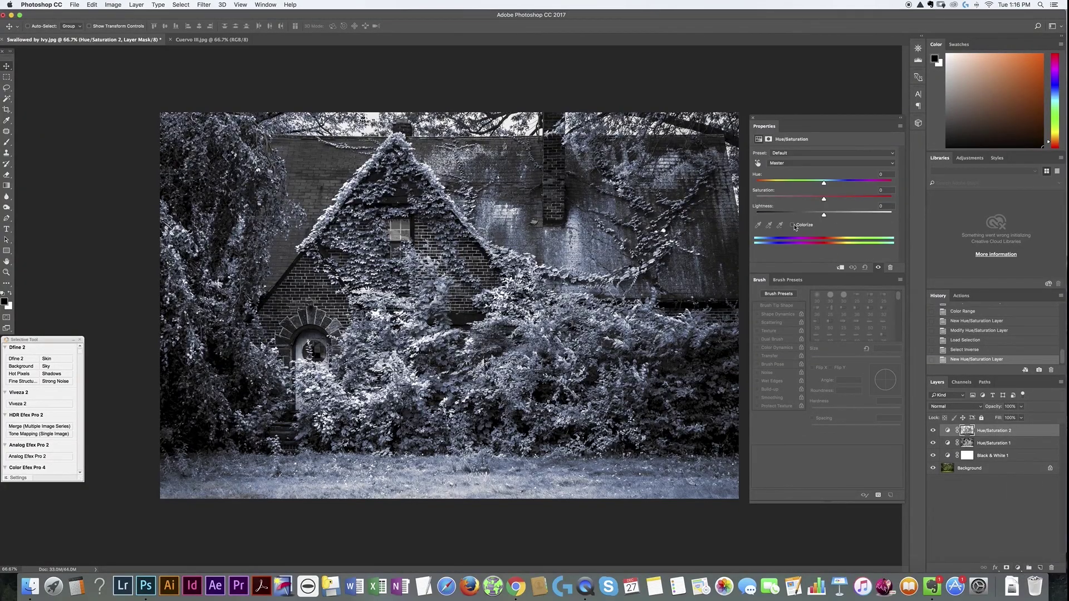
left_click(793, 225)
left_click_drag(764, 183, 785, 204)
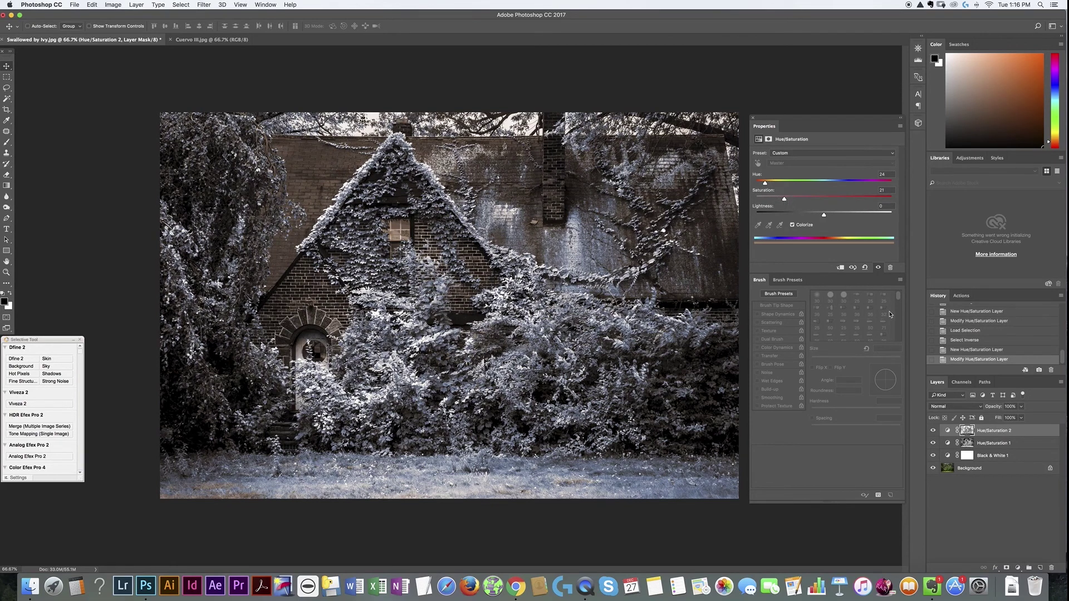
Target the Hue/Saturation 1 layer mask.
left_click(972, 444)
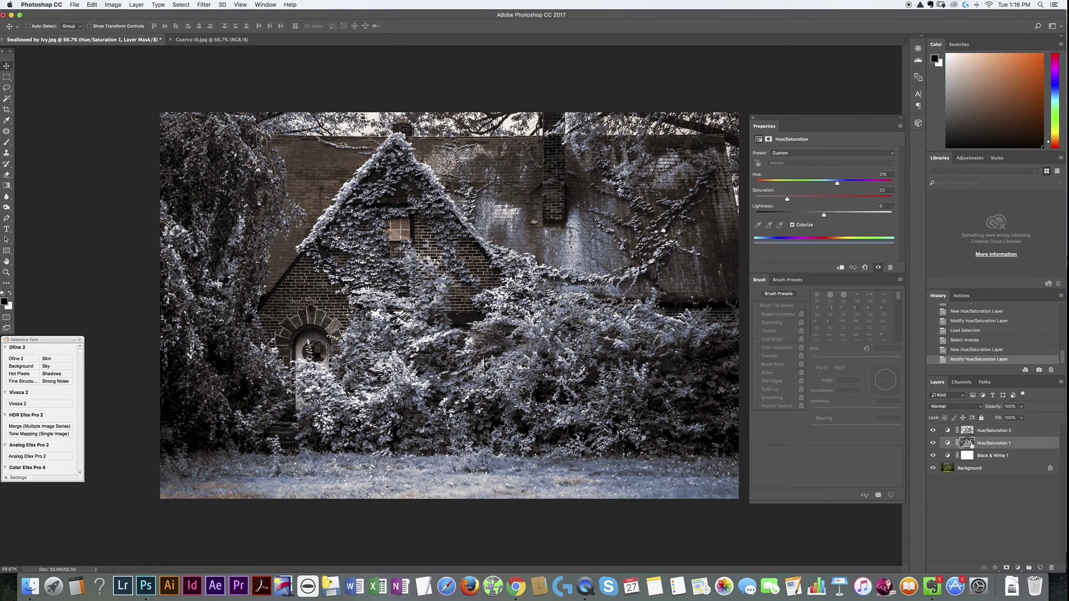
left_click(967, 434)
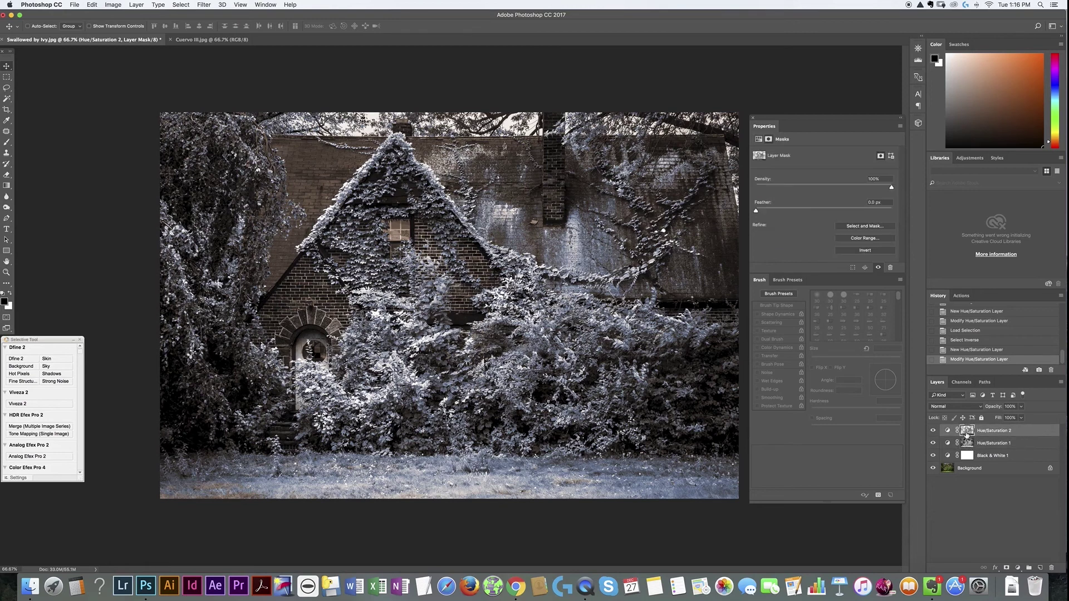
left_click(972, 443)
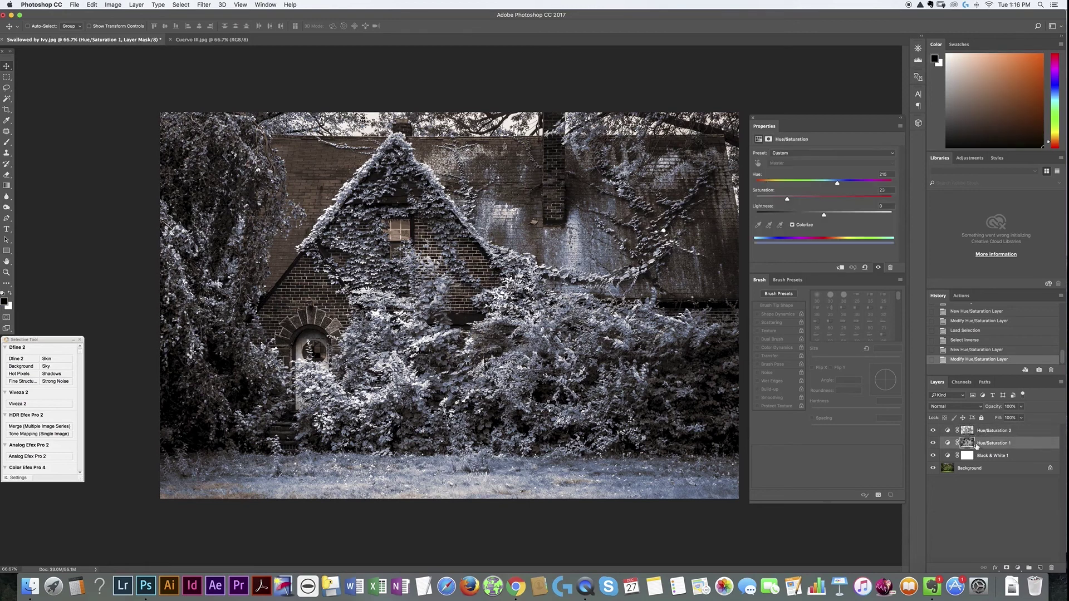
left_click(967, 433)
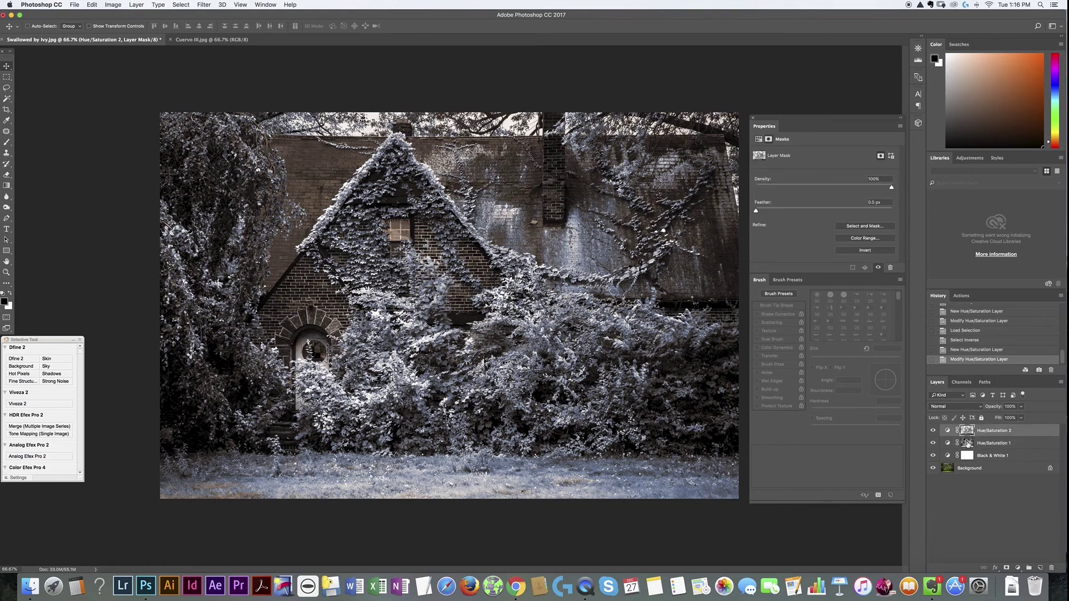
left_click(967, 443)
left_click(967, 433)
left_click(969, 443)
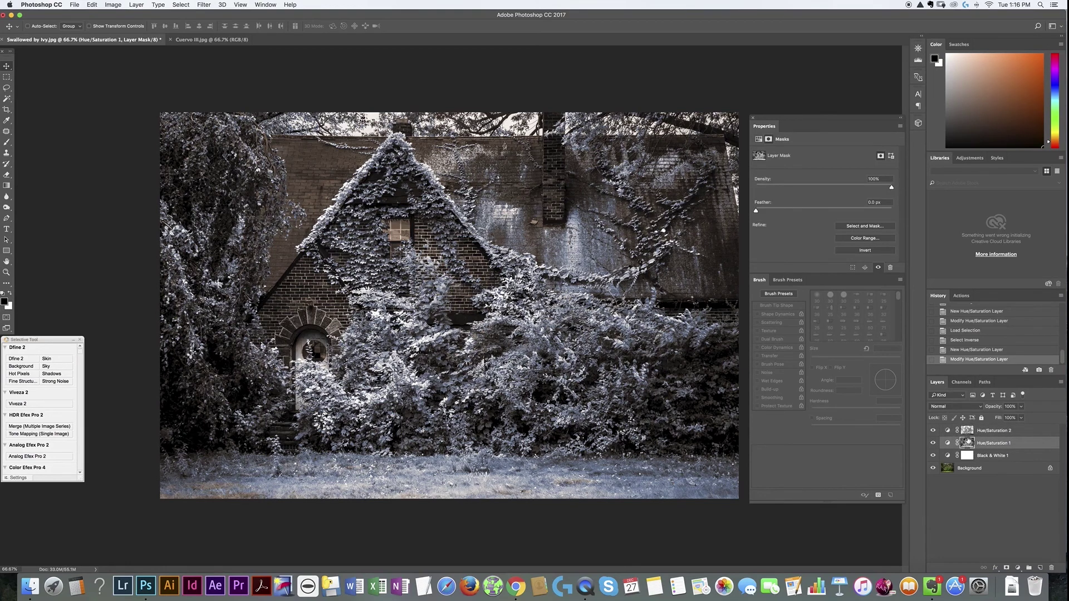
Switch to the Brush tool with white as the painting colour.
left_click(7, 143)
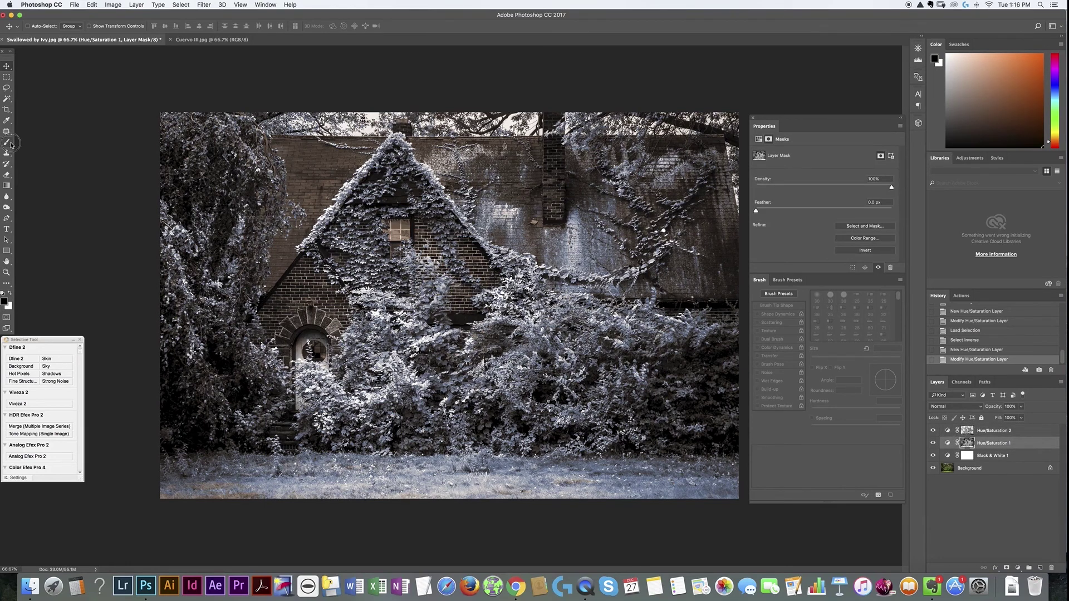
left_click(11, 292)
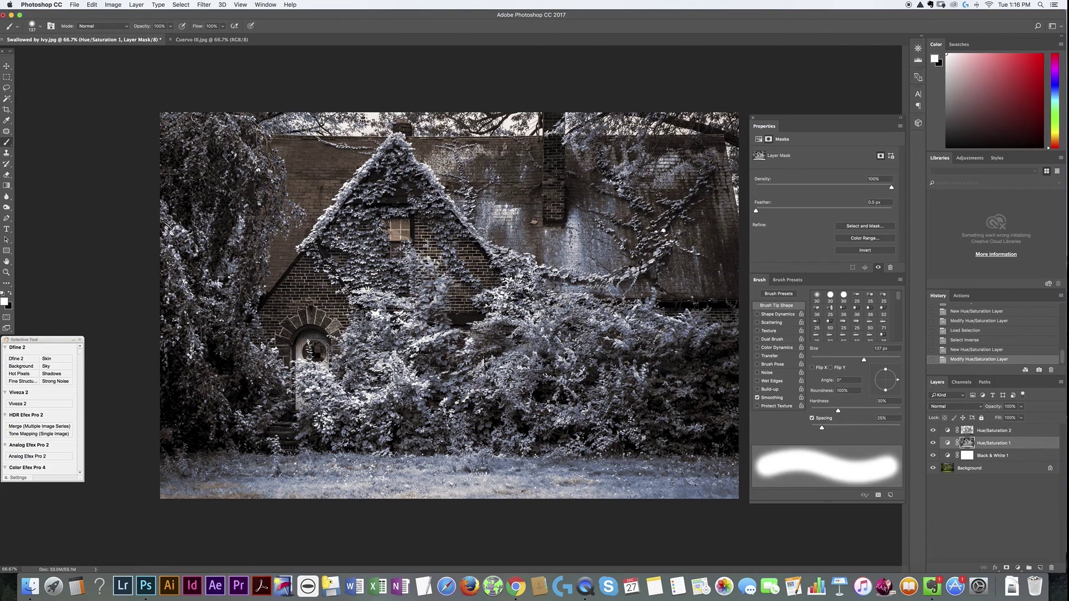
left_click(10, 292)
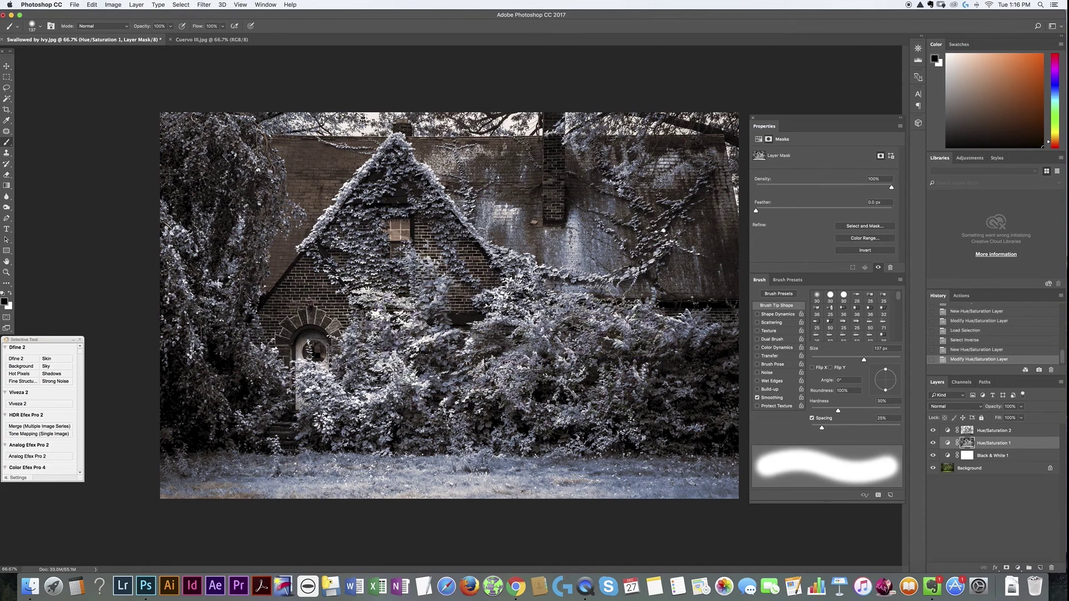
left_click(9, 293)
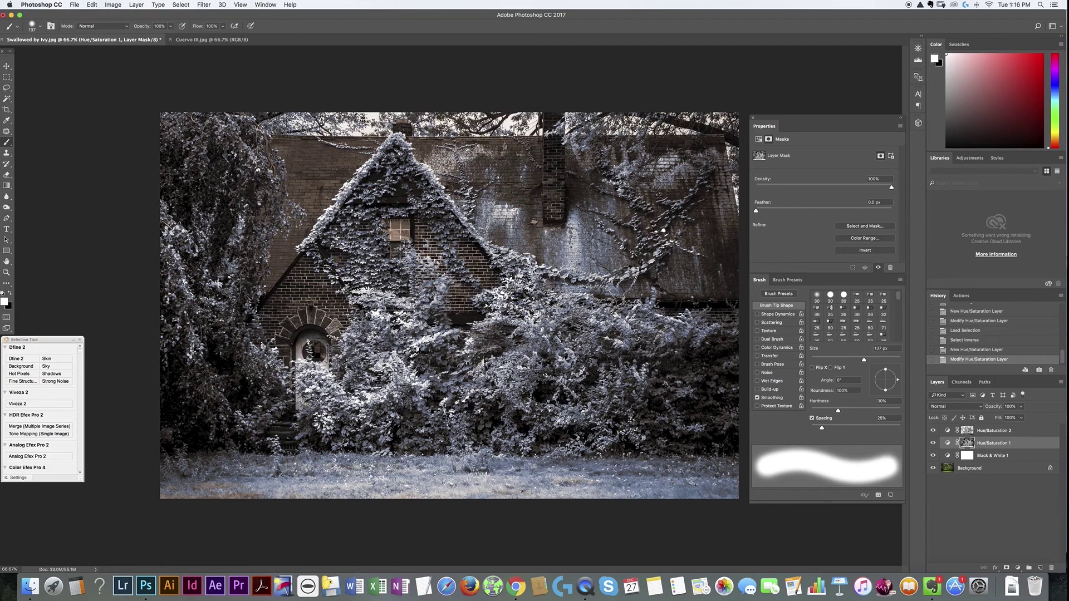
Paint the mask around the ivy-covered gable and move Hue/Saturation 1 above Hue/Saturation 2.
left_click(483, 342)
left_click(493, 341)
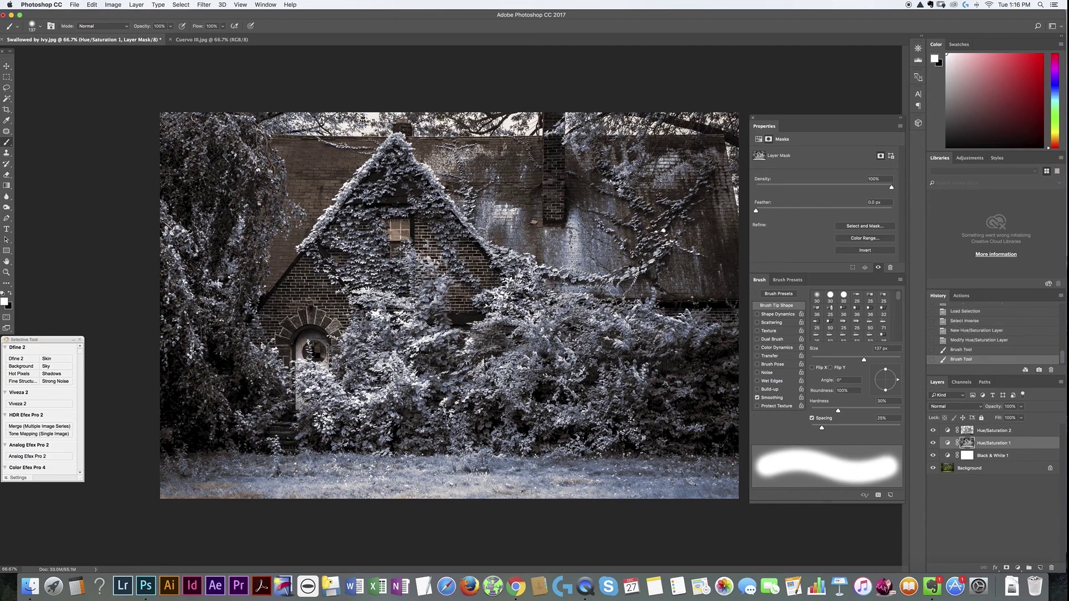
left_click(501, 341)
left_click(497, 339)
left_click(495, 341)
left_click(489, 349)
left_click_drag(999, 447, 996, 428)
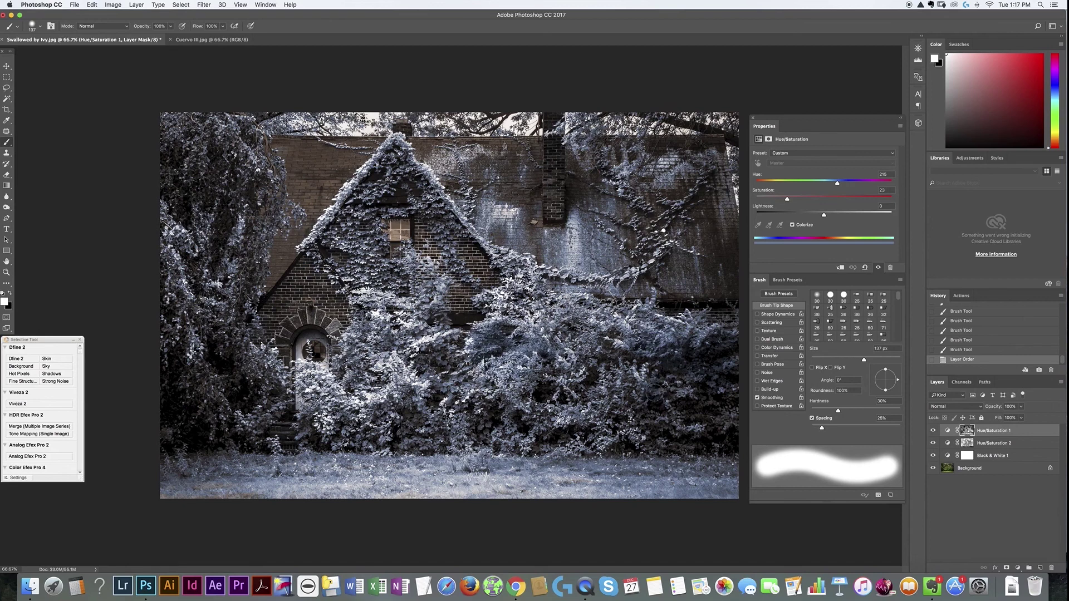
Paint the Hue/Saturation 1 mask over the ivy and the lower bushes.
mouse_move(655, 392)
left_mouse_down()
mouse_move(690, 388)
mouse_move(718, 404)
mouse_move(727, 363)
mouse_move(634, 419)
mouse_move(658, 413)
left_mouse_up()
left_click_drag(980, 433, 981, 445)
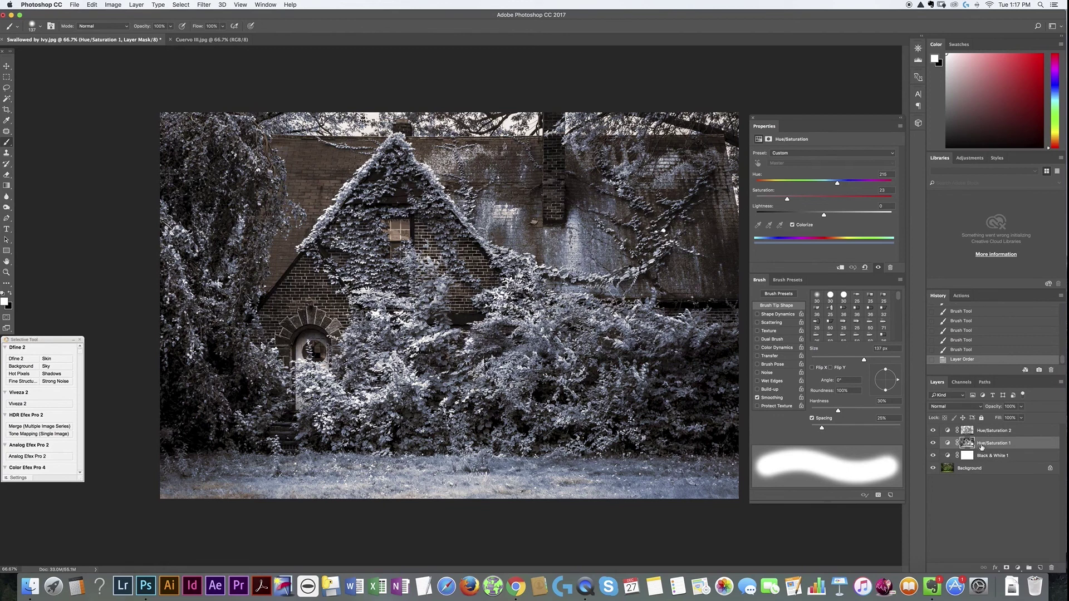
left_click(983, 432)
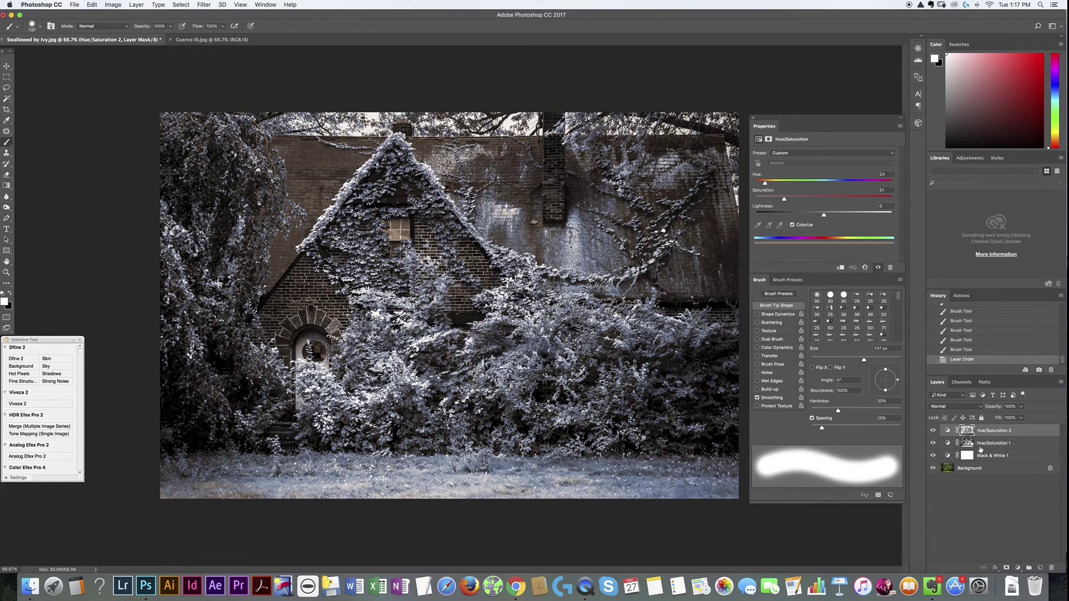
left_click_drag(980, 448, 983, 432)
mouse_move(452, 368)
left_mouse_down()
mouse_move(440, 379)
mouse_move(448, 356)
mouse_move(434, 398)
mouse_move(440, 390)
left_mouse_up()
left_click(440, 389)
mouse_move(634, 396)
left_mouse_down()
mouse_move(667, 418)
mouse_move(730, 425)
mouse_move(658, 445)
left_mouse_up()
Restack Hue/Saturation 1 above Hue/Saturation 2 and switch to the Cuervo III.jpg document.
left_click_drag(987, 444, 998, 447)
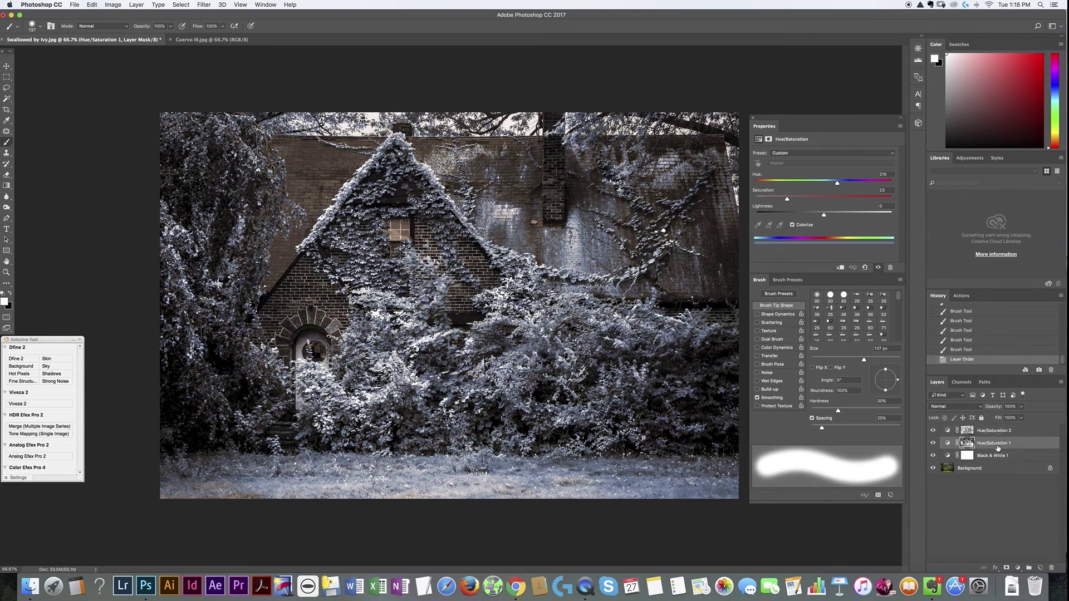
left_click_drag(991, 448, 990, 430)
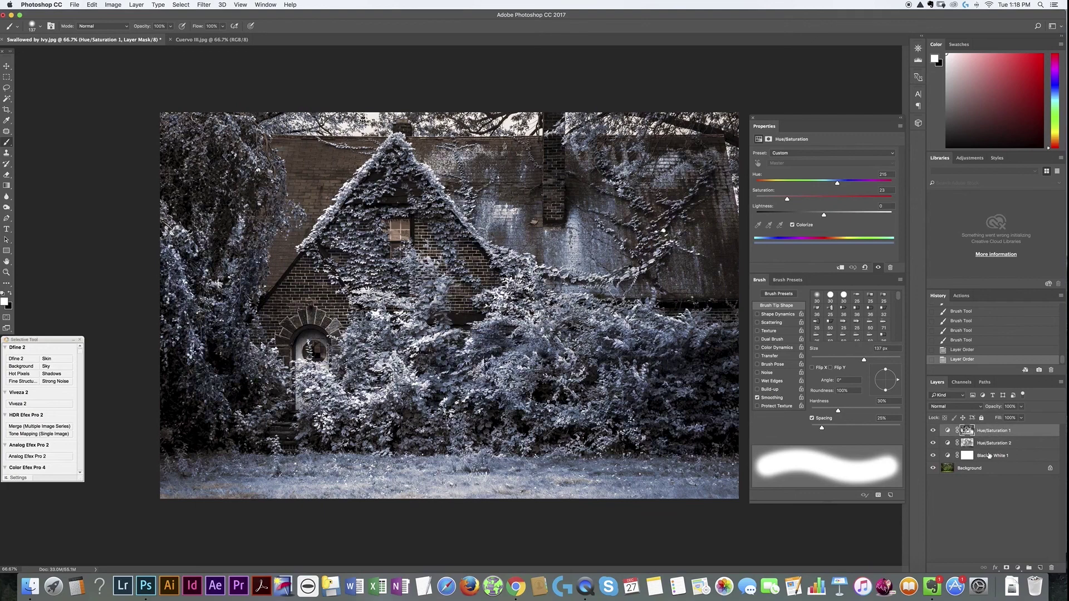
left_click(224, 40)
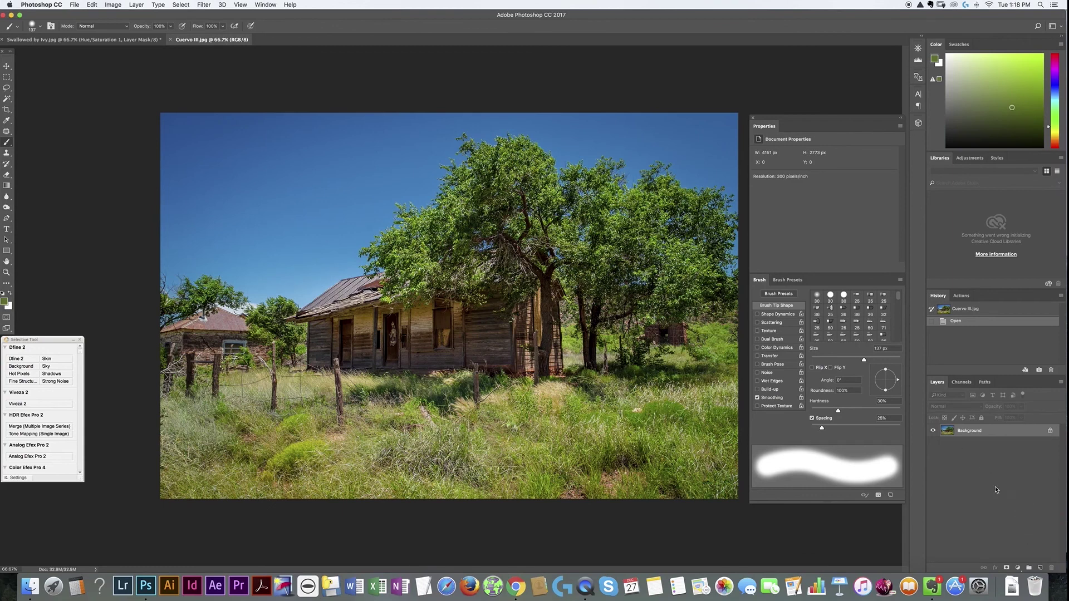
Add a Black & White adjustment layer with Yellows 125, Greens 107 and Blues -70.
left_click(1017, 568)
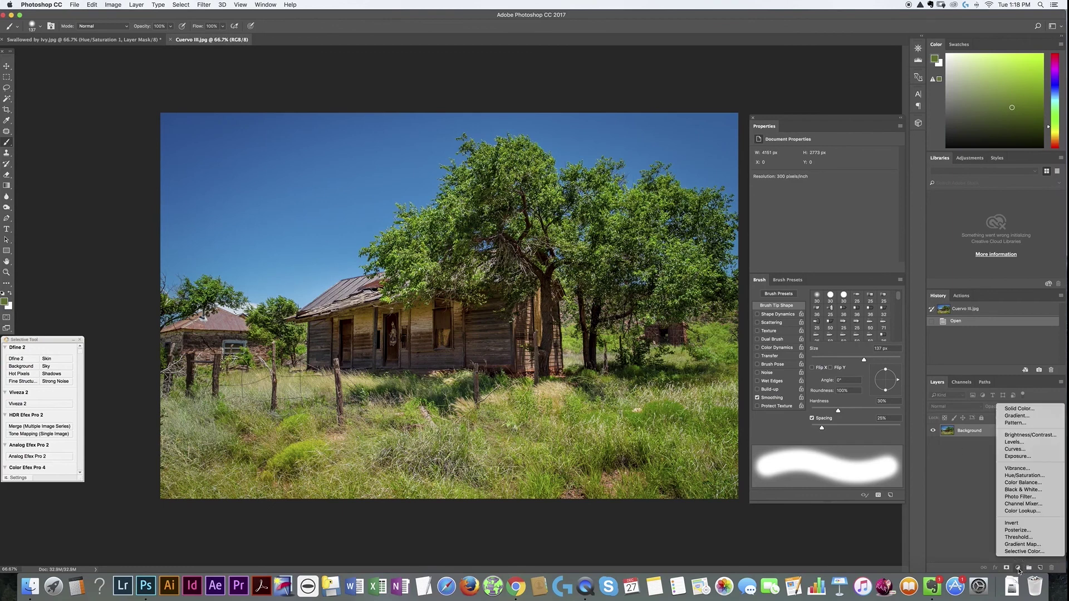
left_click(1022, 489)
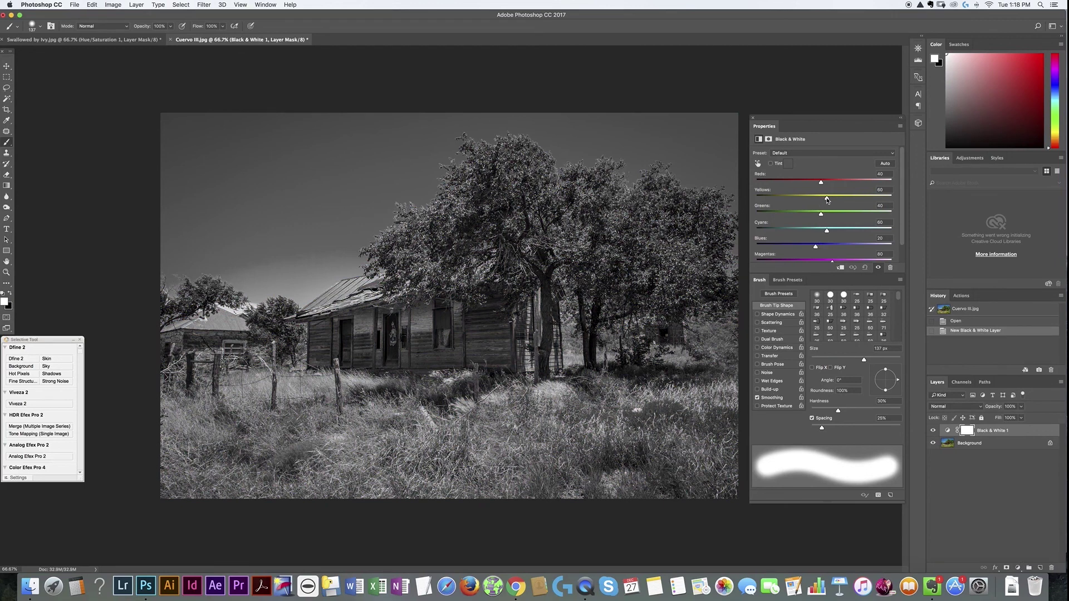
mouse_move(827, 200)
left_mouse_down()
mouse_move(838, 198)
mouse_move(829, 215)
mouse_move(843, 199)
left_mouse_up()
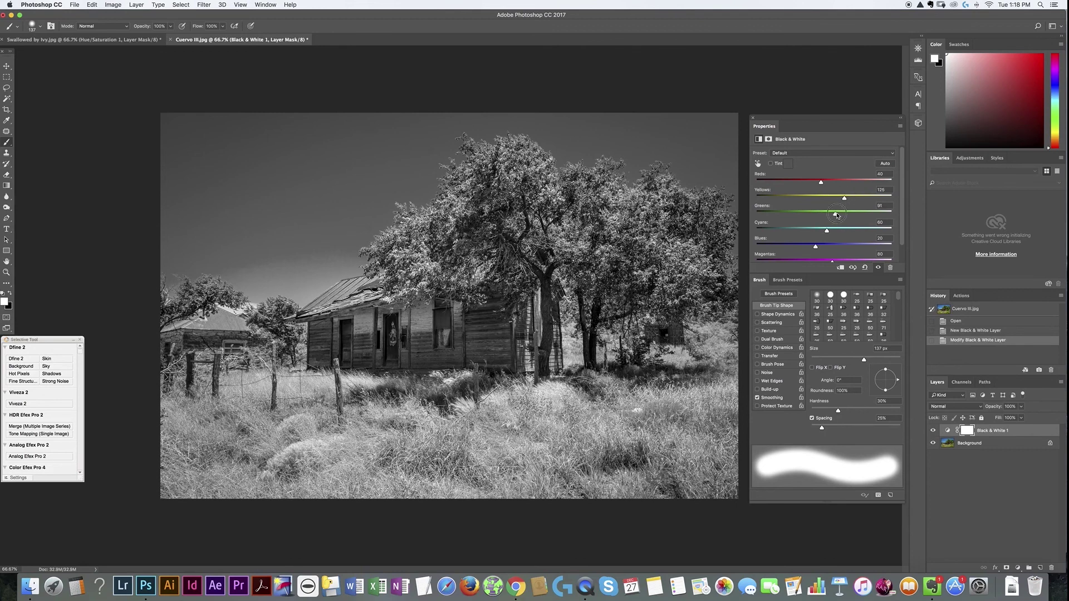
left_click_drag(836, 215, 839, 215)
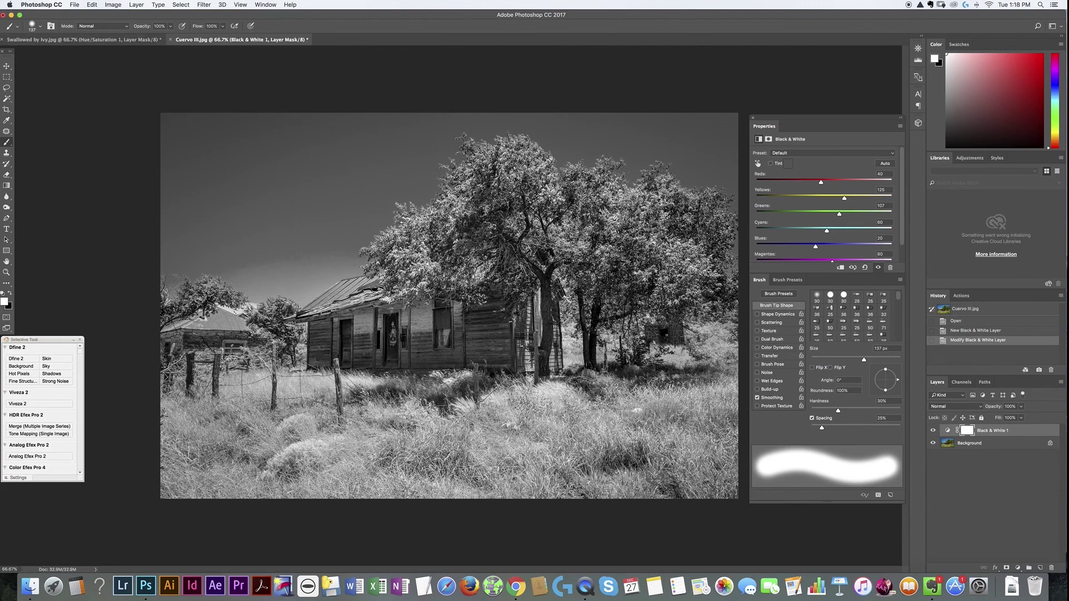
left_click_drag(815, 246, 805, 248)
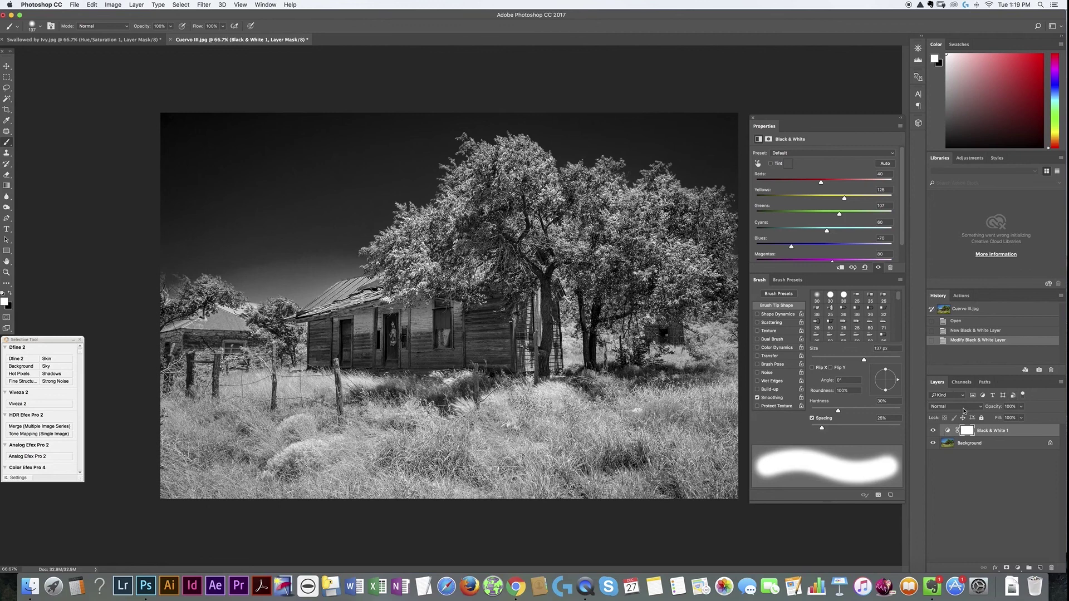
Hide the Black & White layer and select the Background layer.
left_click(932, 430)
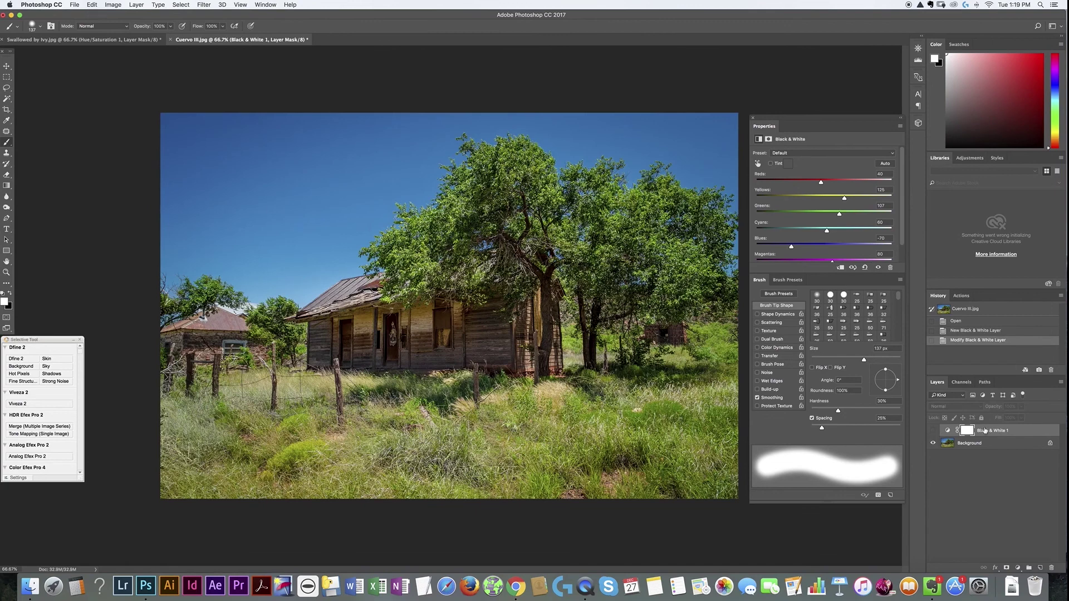
left_click(983, 444)
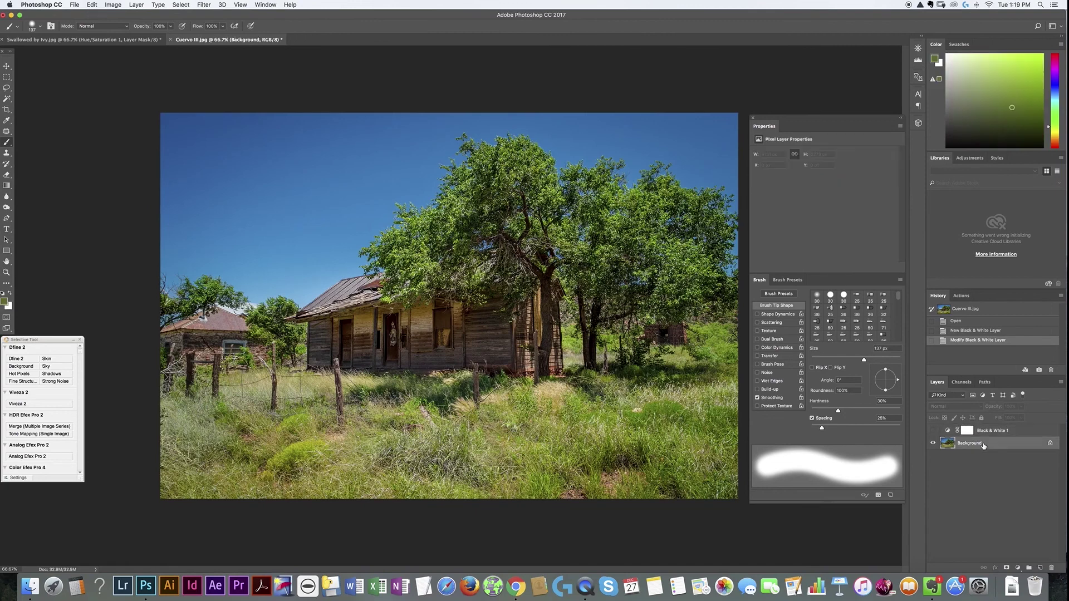
left_click(1018, 568)
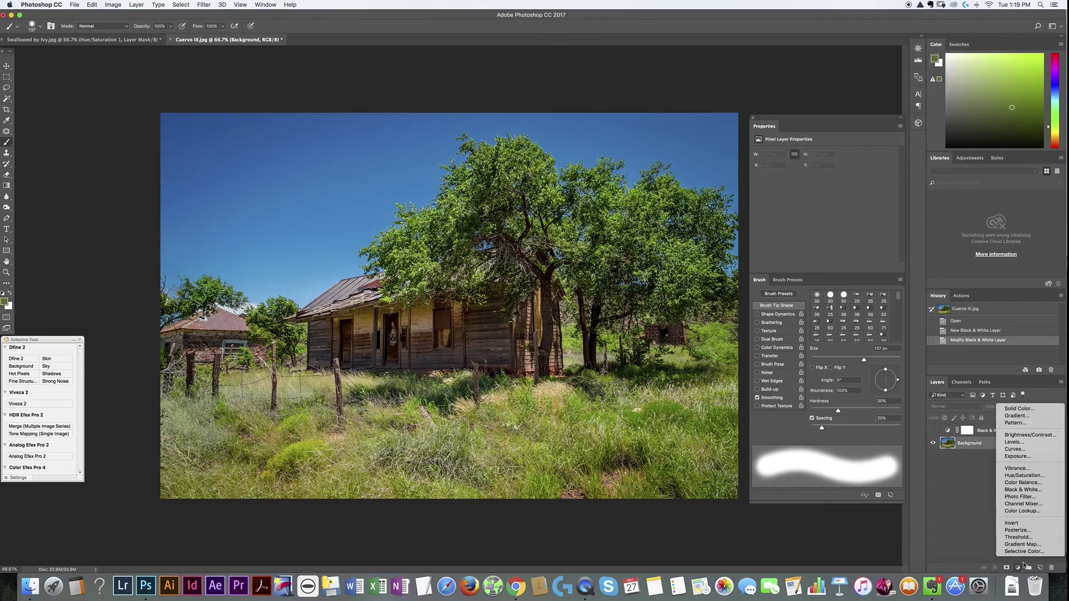
left_click(975, 490)
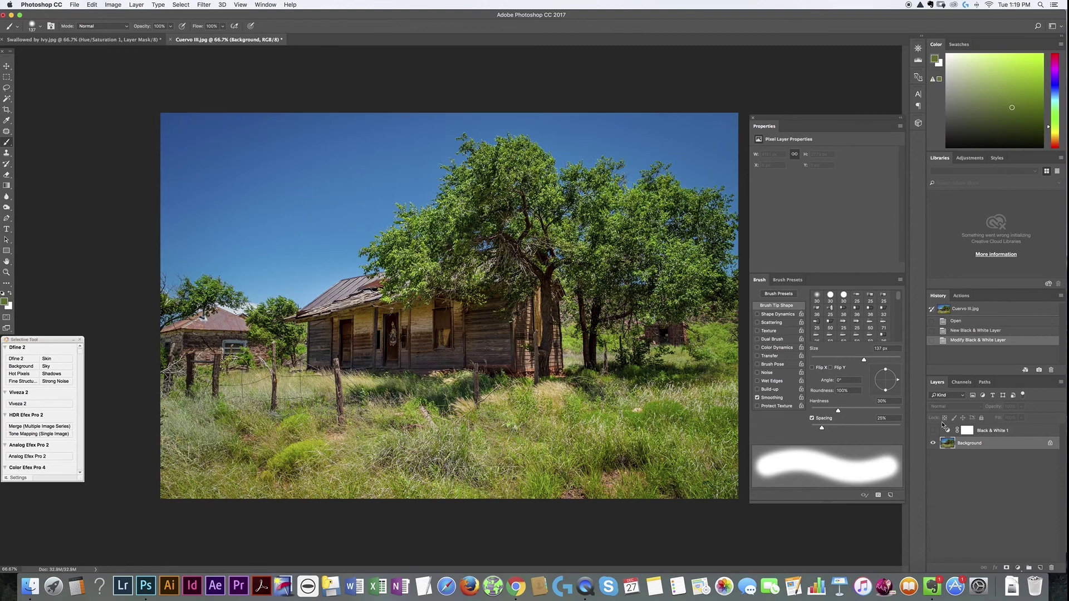
Select the green trees and grass with Color Range at Fuzziness 135.
left_click(182, 5)
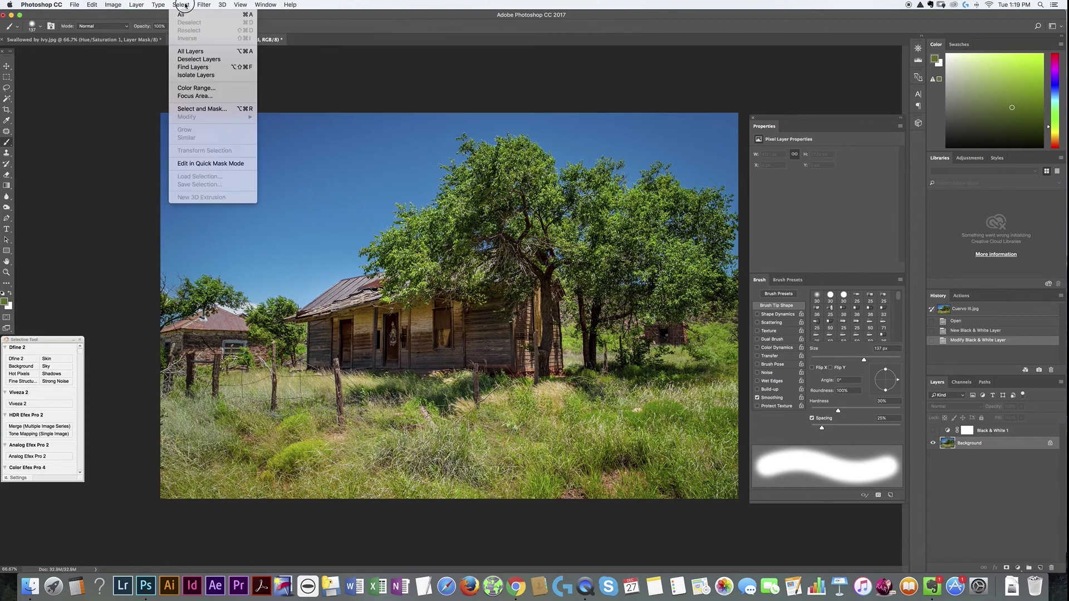
left_click(203, 88)
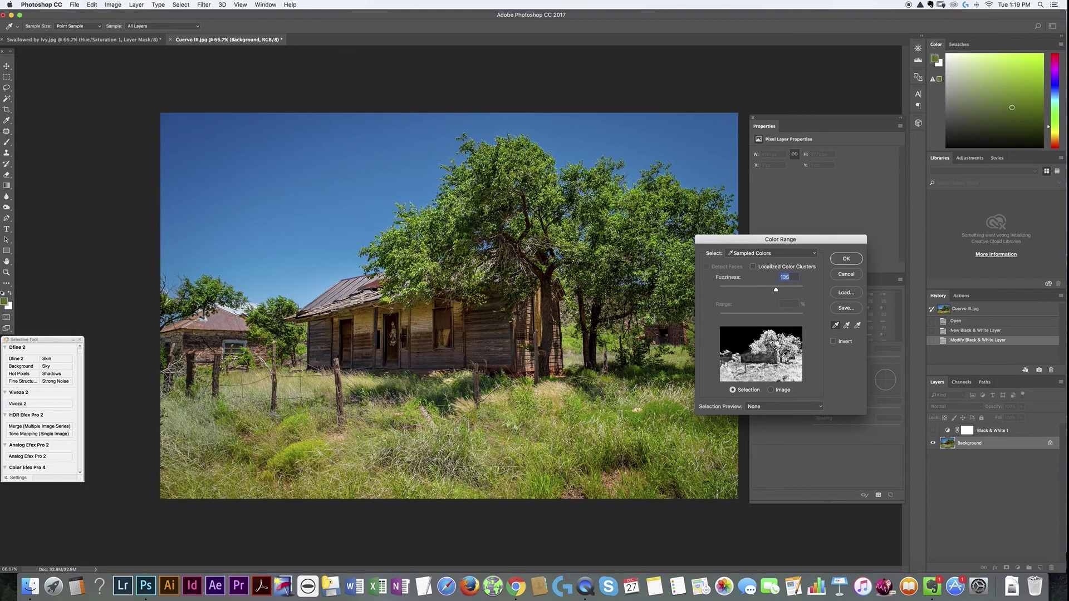
left_click(846, 258)
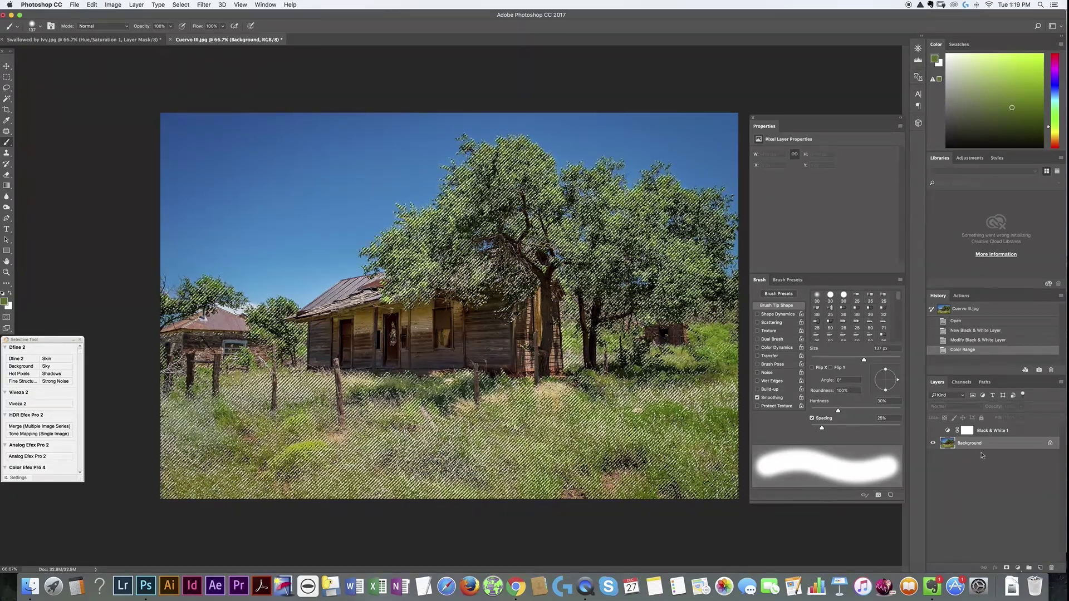
Make Black & White 1 visible again and reselect the Background layer.
left_click(932, 431)
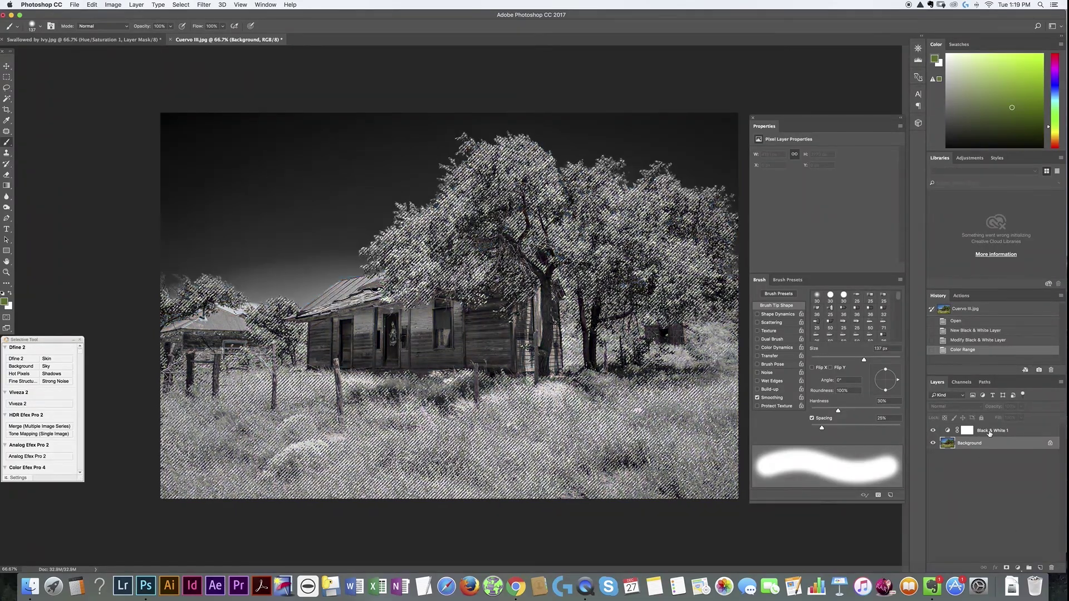
left_click(967, 430)
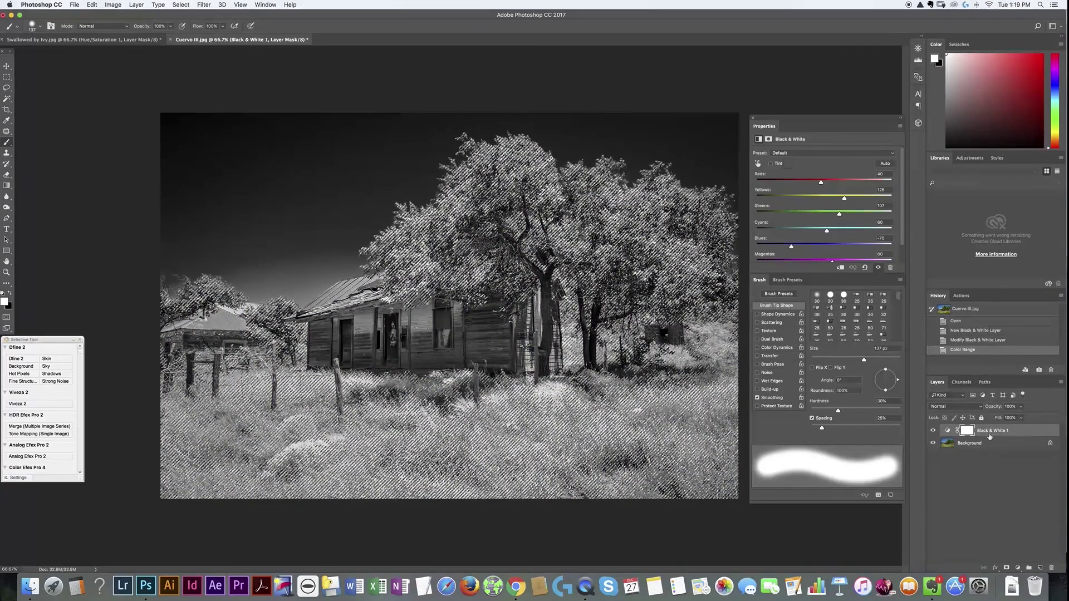
left_click(1018, 568)
left_click(985, 479)
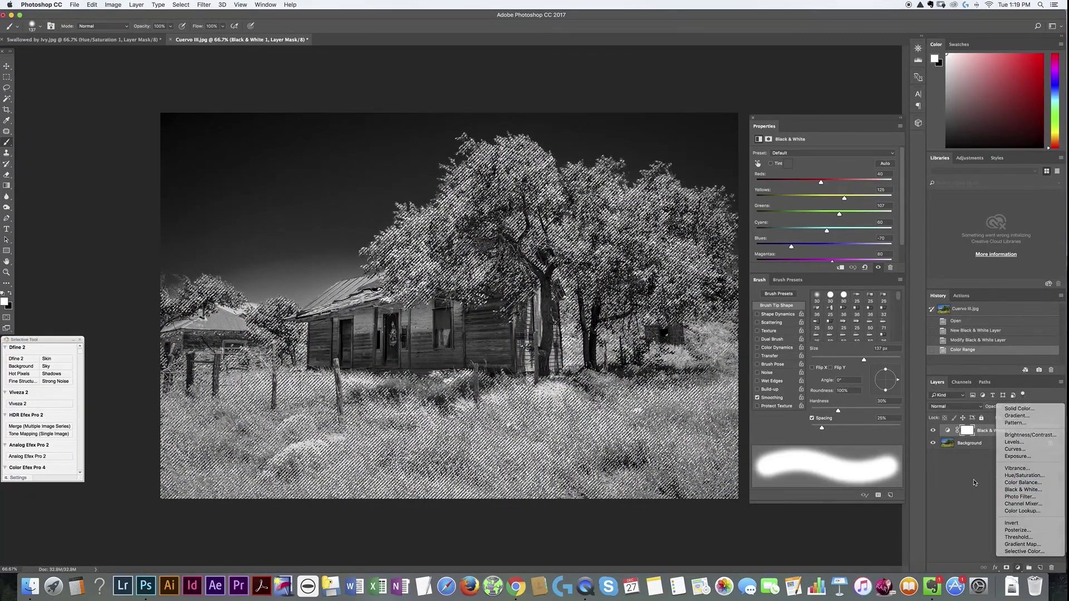
left_click(982, 443)
left_click(1018, 567)
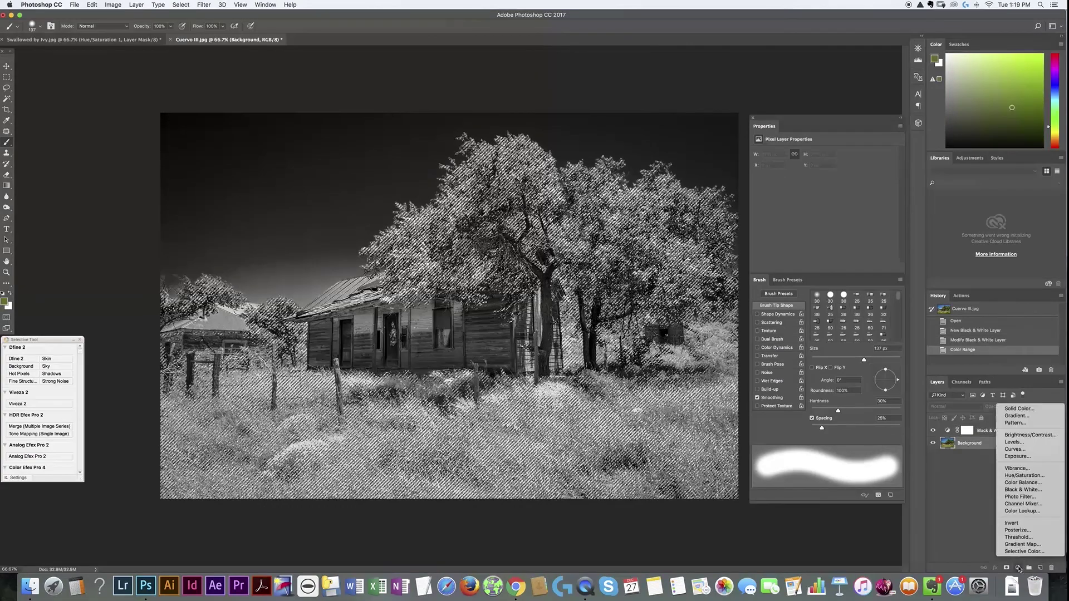
Add a colorized Hue/Saturation layer tinting the foliage icy blue, around Hue 218, Saturation 21.
left_click(1021, 475)
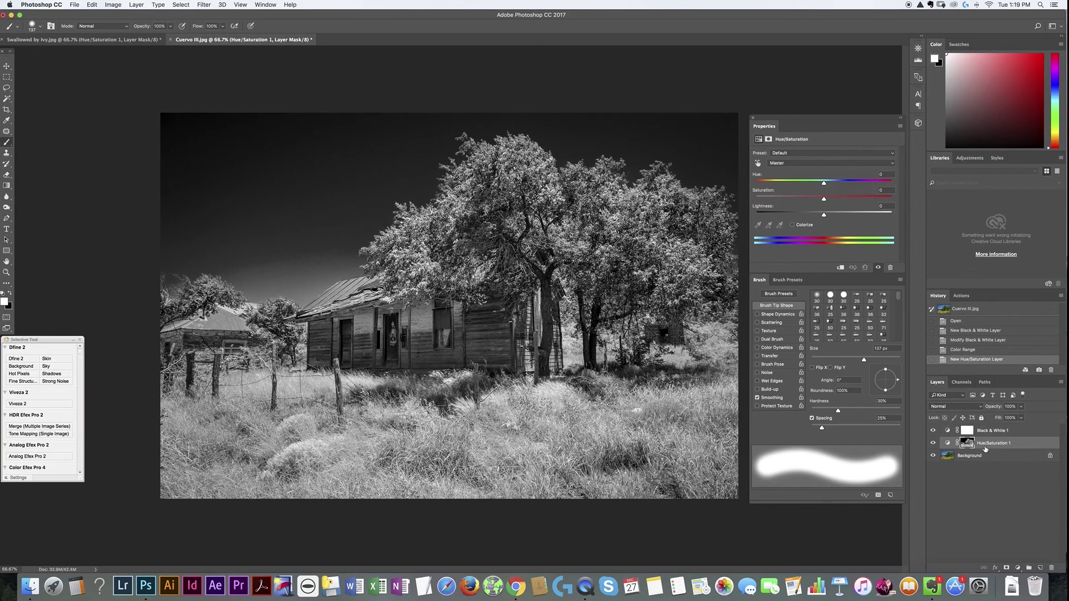
left_click_drag(985, 448, 986, 430)
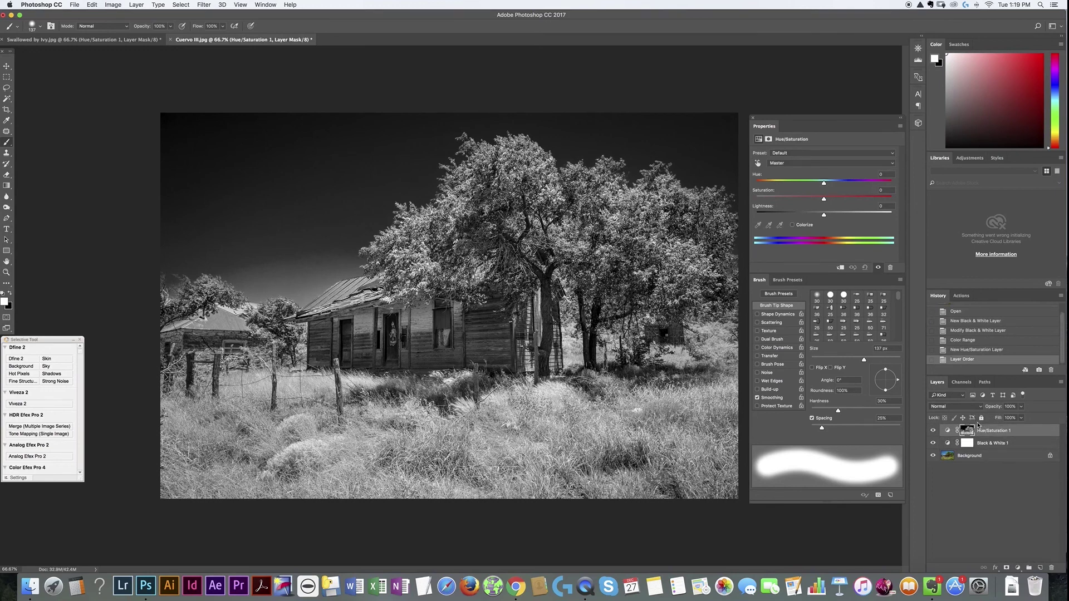
mouse_move(975, 431)
left_mouse_down()
mouse_move(982, 447)
mouse_move(985, 433)
left_mouse_up()
left_click(793, 225)
left_click_drag(808, 187, 783, 199)
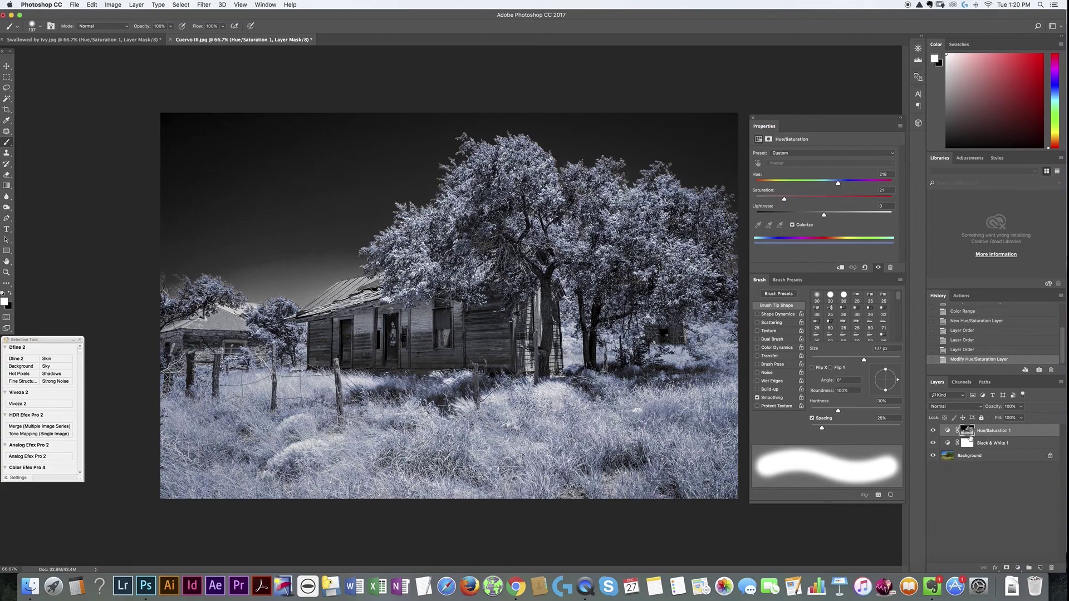
Load the foliage mask as a selection and invert it to everything except the foliage.
left_click(970, 436, "super")
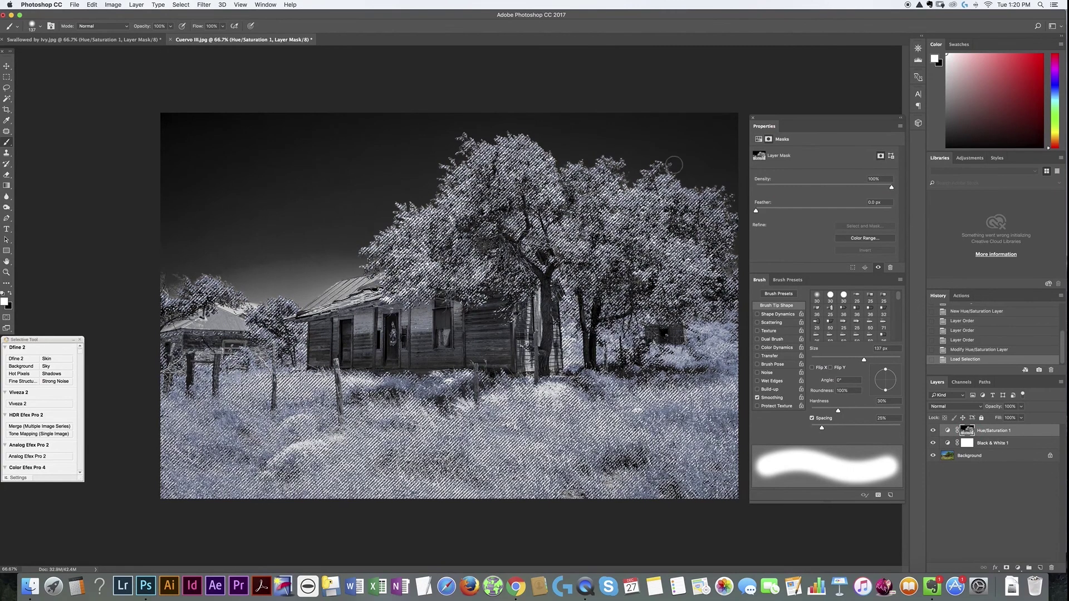
left_click(180, 5)
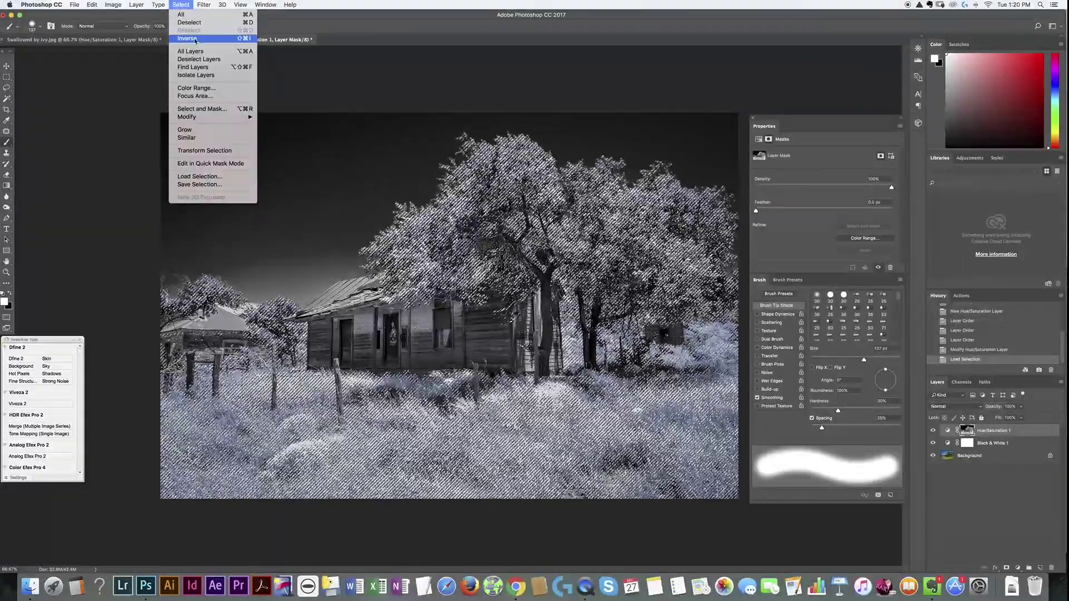
left_click(192, 47)
Add a colorized Hue/Saturation layer tinting the sky muted pink-purple, Hue ~327, Saturation ~16.
left_click(1017, 568)
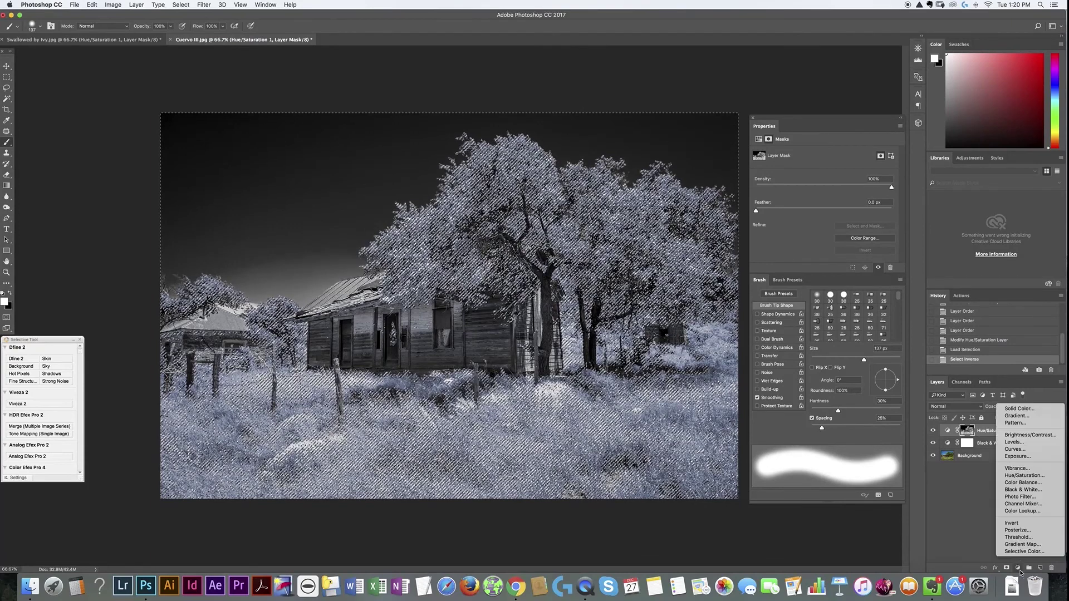
left_click(1024, 475)
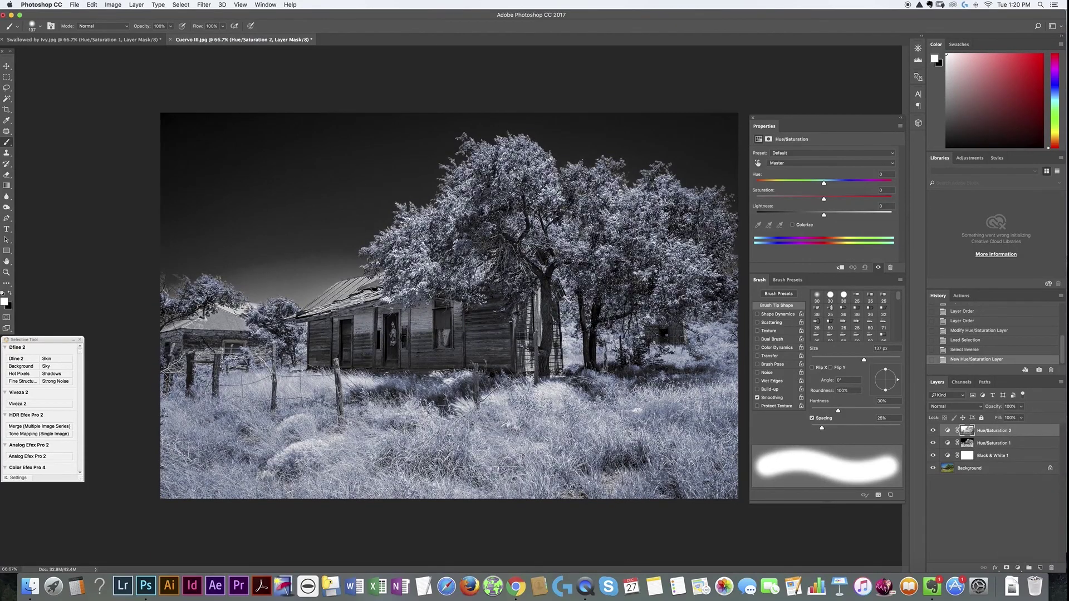
left_click(792, 224)
left_click_drag(758, 182, 766, 184)
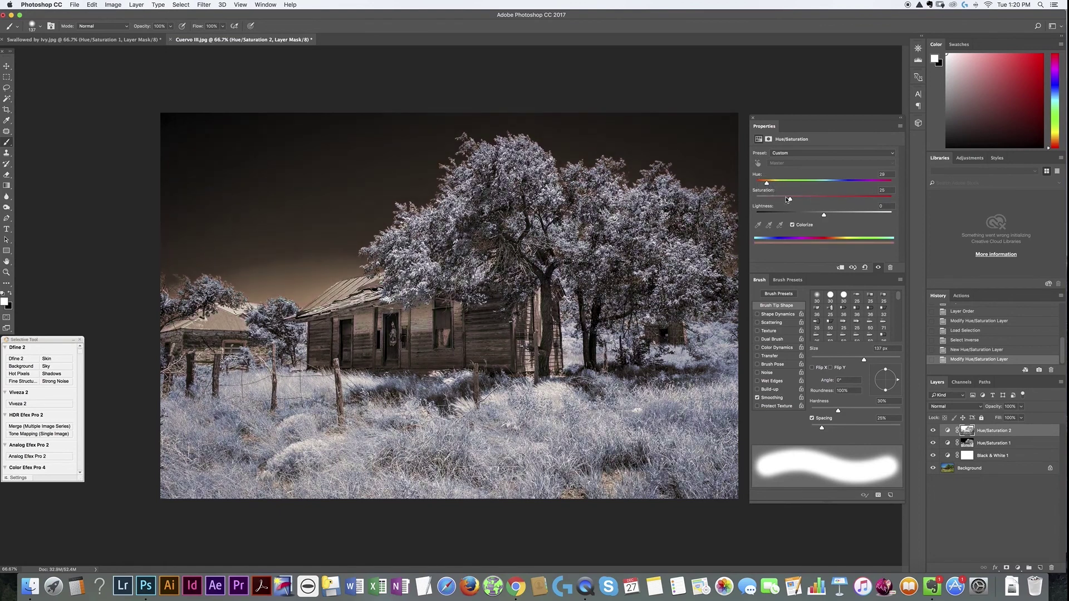
left_click_drag(788, 199, 881, 188)
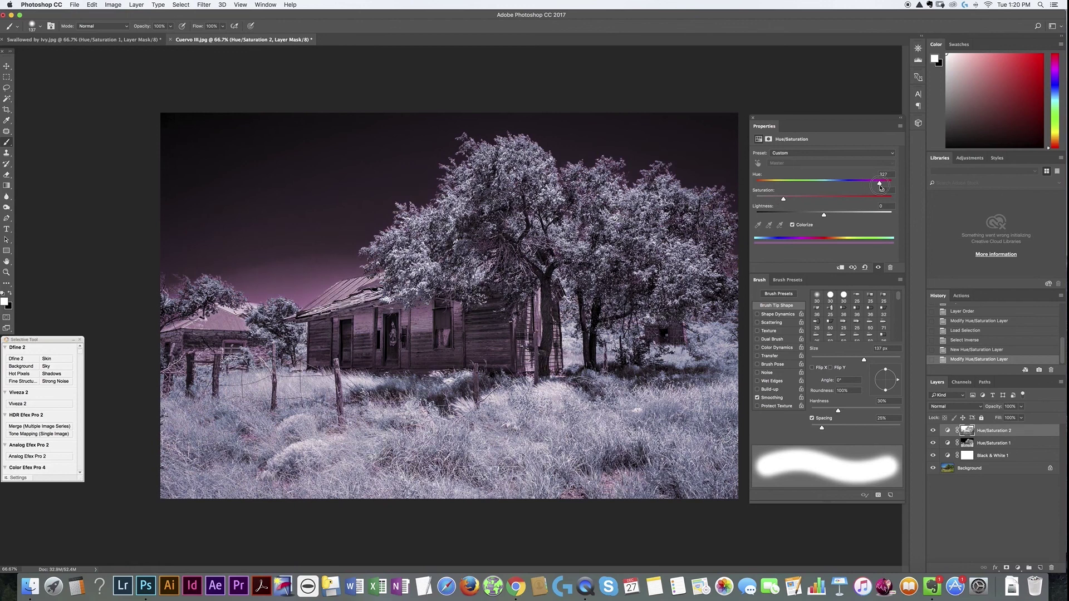
left_click_drag(785, 202, 778, 201)
left_click(966, 444)
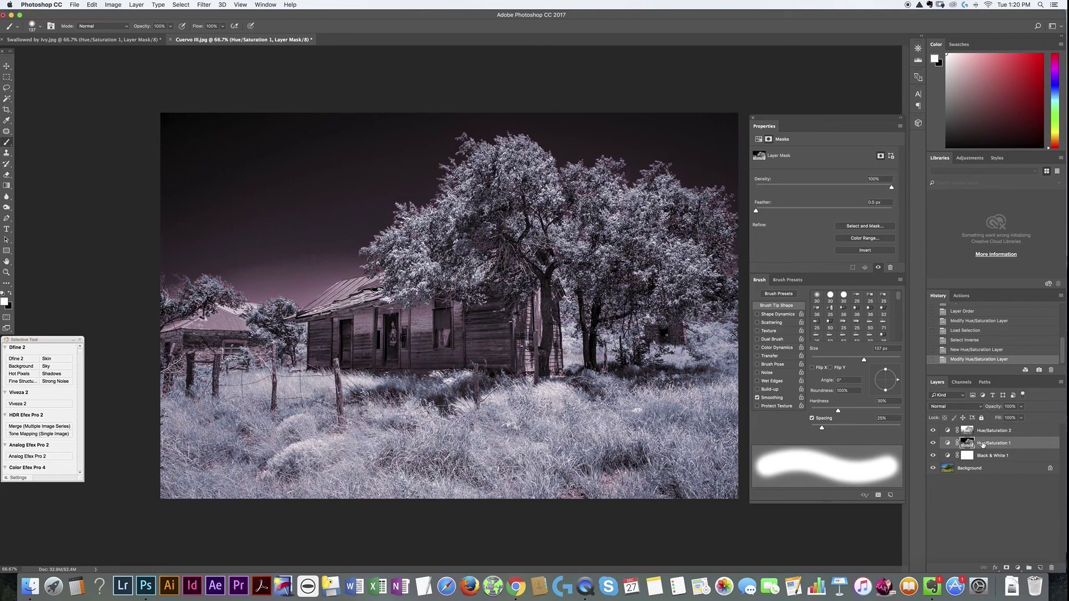
Move Hue/Saturation 1 above Hue/Saturation 2 and set the brush size to 100 px.
left_click_drag(983, 444, 990, 429)
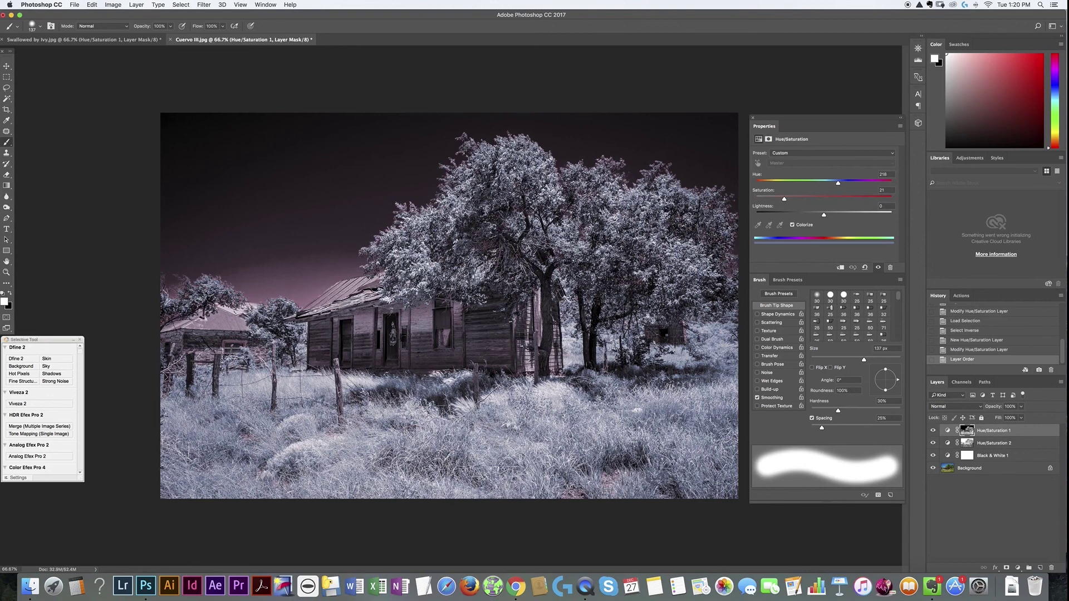
right_click(619, 205)
type("100")
key("Return")
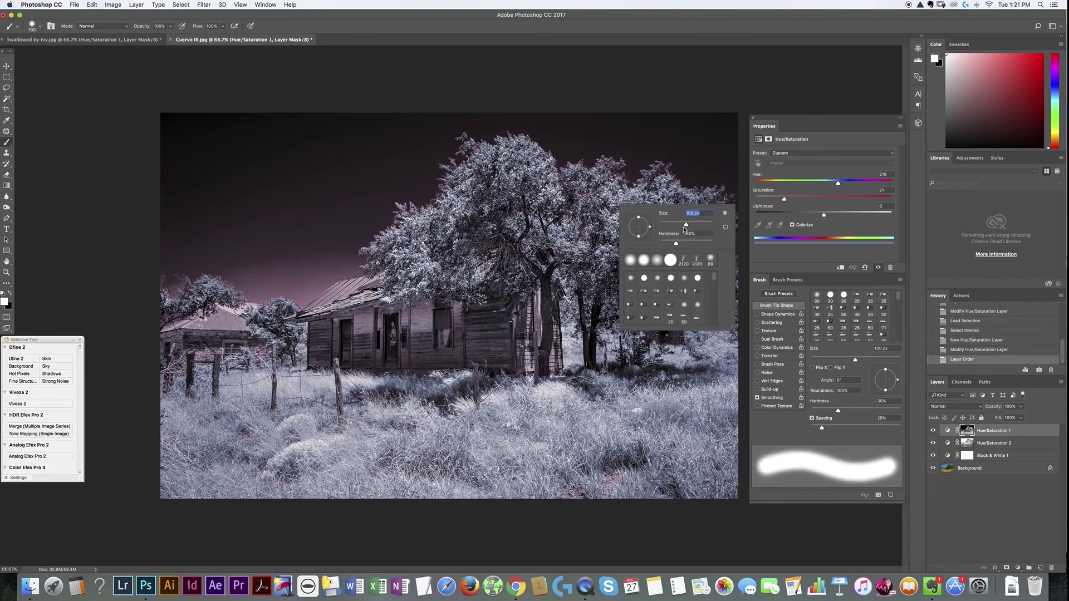
Paint on the foliage mask to refine the edges around the upper-right tree.
left_click(619, 205)
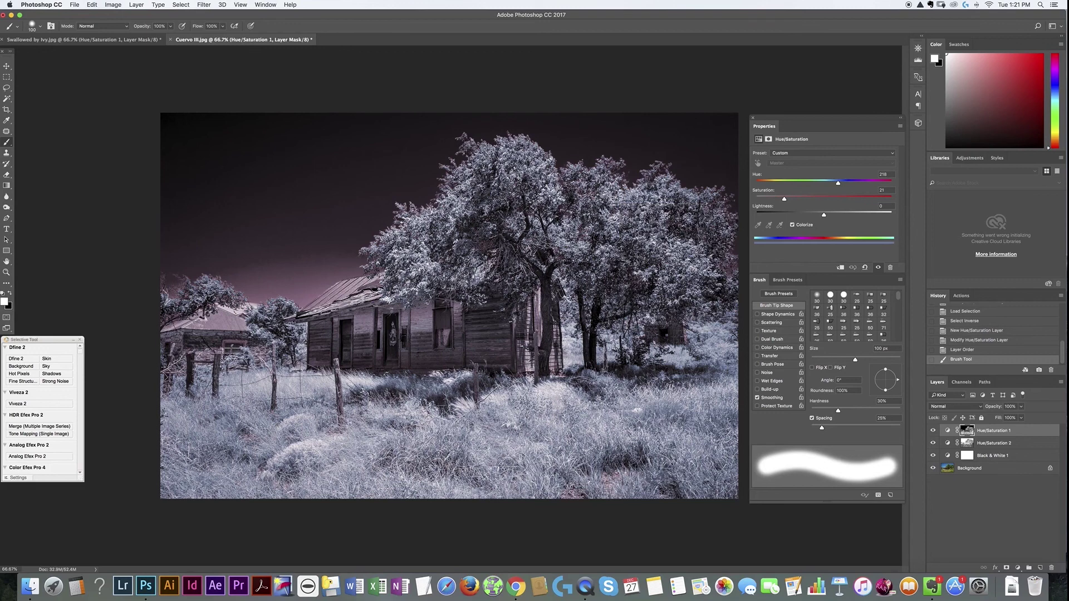
left_click(702, 234)
left_click(707, 242)
left_click(721, 248)
left_click(723, 242)
left_click(717, 237)
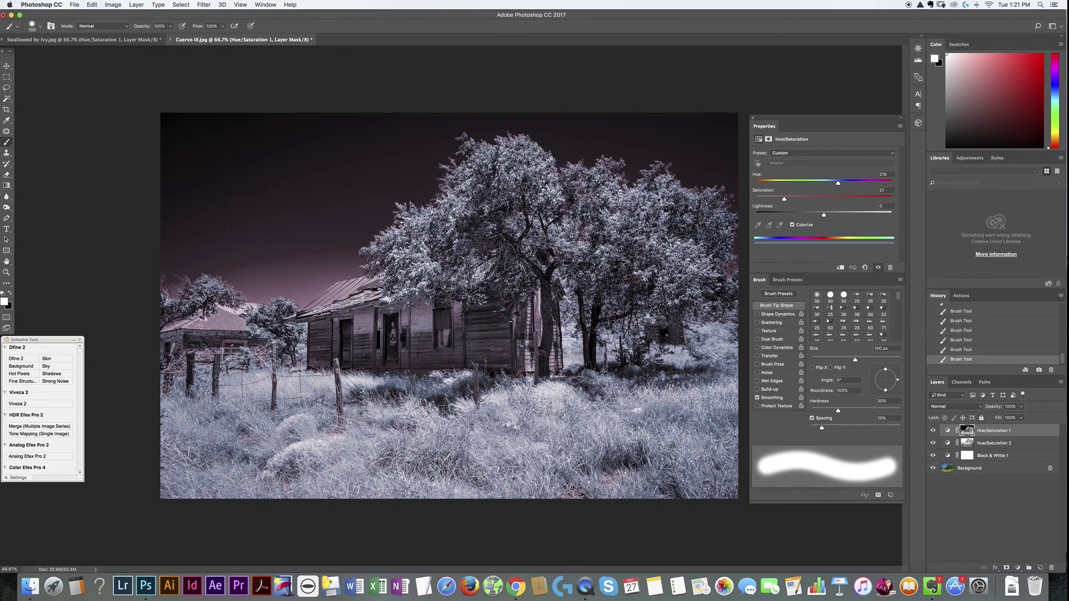
left_click(217, 275)
Zoom in on the treetops, switch to painting black, and shrink the brush to 41 px.
scroll(289, 284, "up", 5)
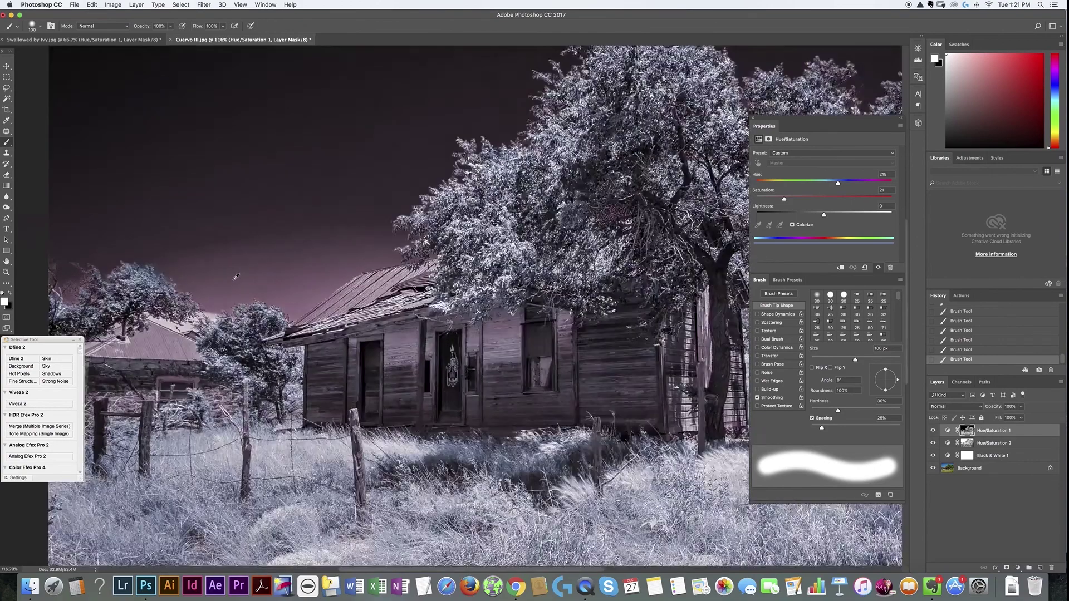
left_click_drag(212, 279, 358, 322)
scroll(351, 325, "up", 3)
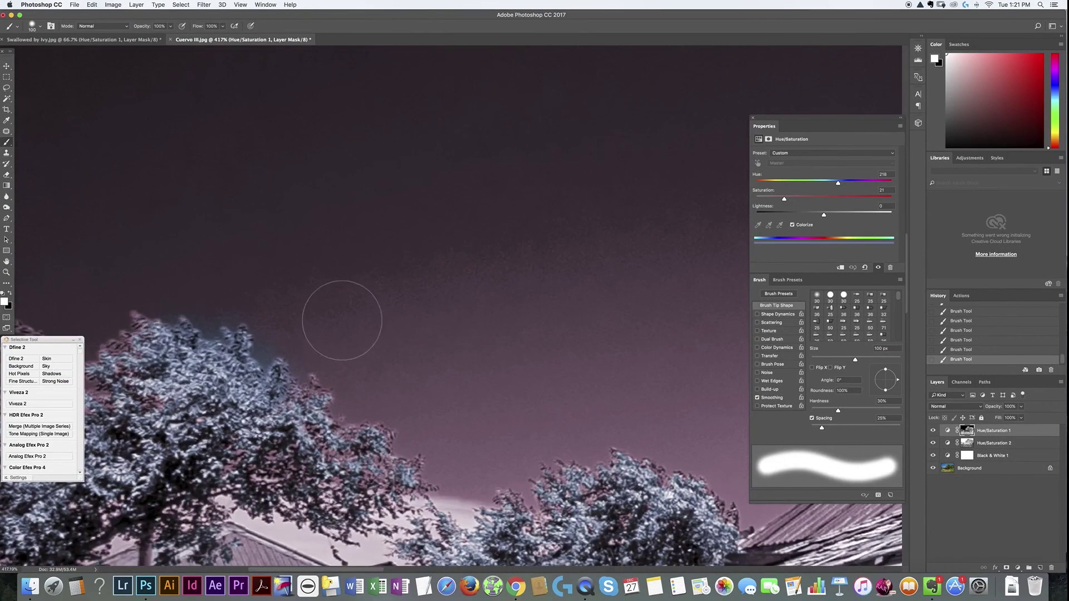
key("x")
right_click(220, 307)
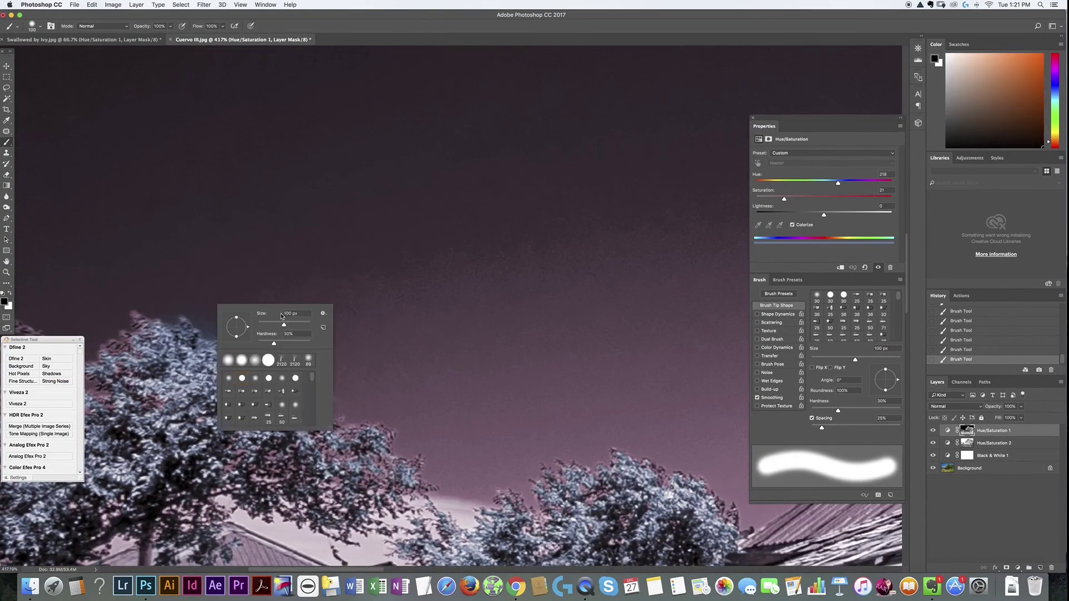
left_click_drag(284, 324, 269, 325)
key("Return")
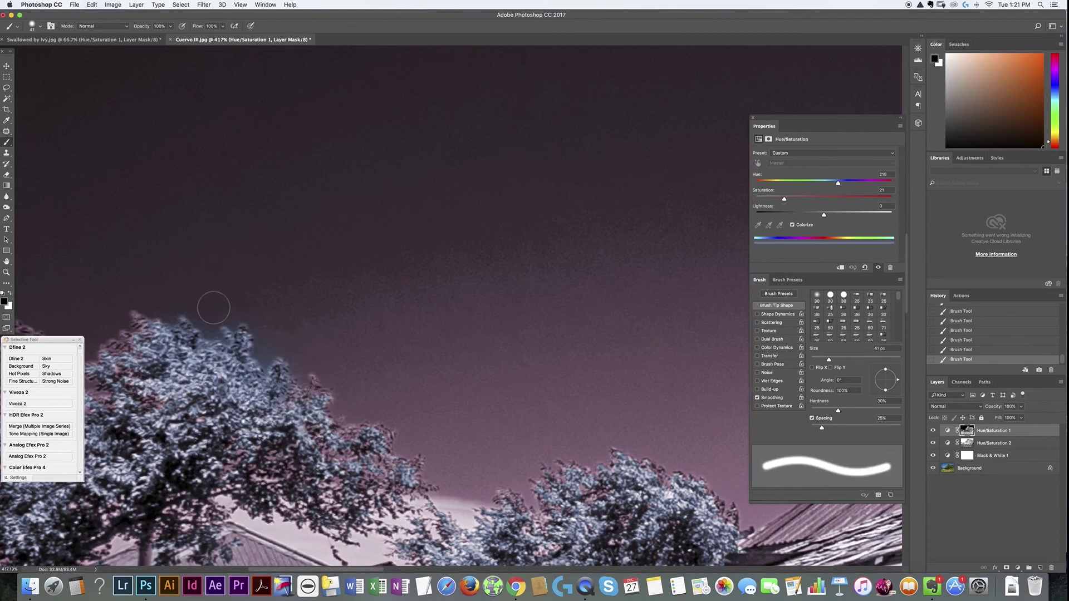
Shrink the brush to 22 px, switch back to white, and fit the whole photo on screen.
right_click(228, 295)
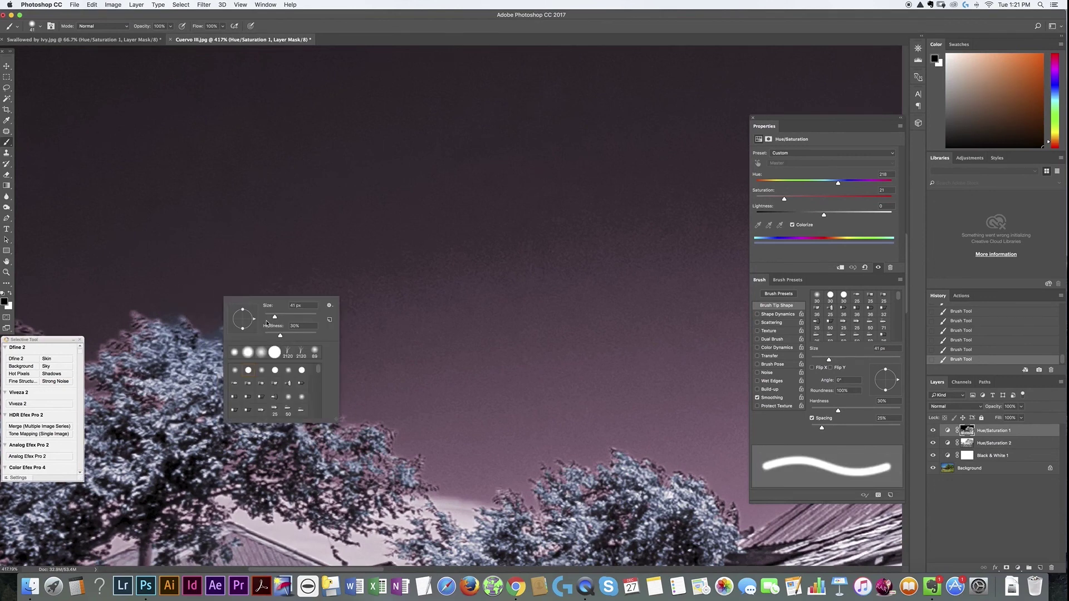
left_click_drag(275, 316, 268, 317)
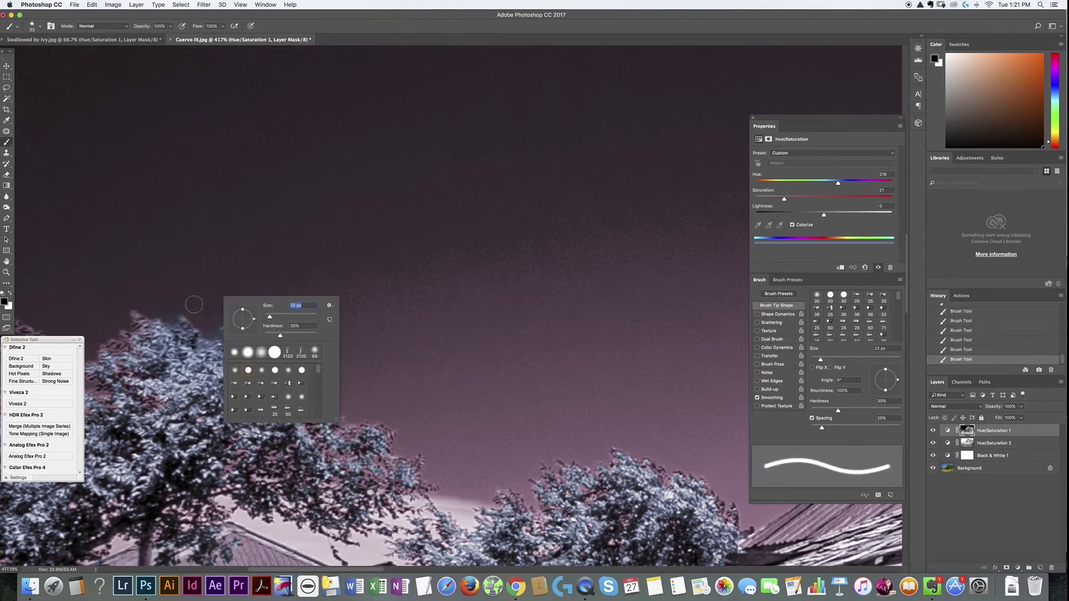
key("Return")
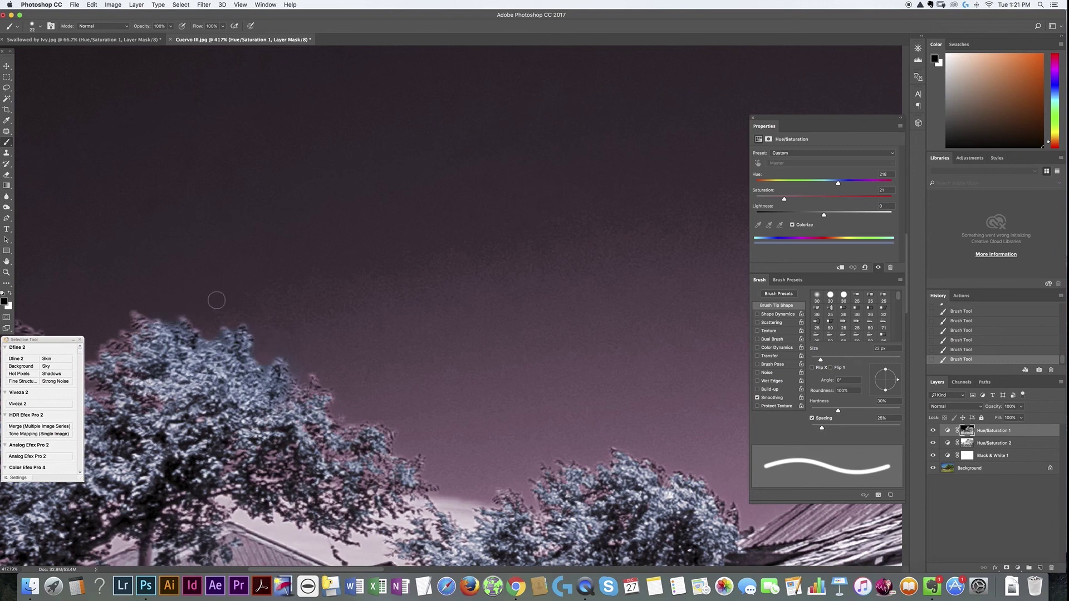
key("x")
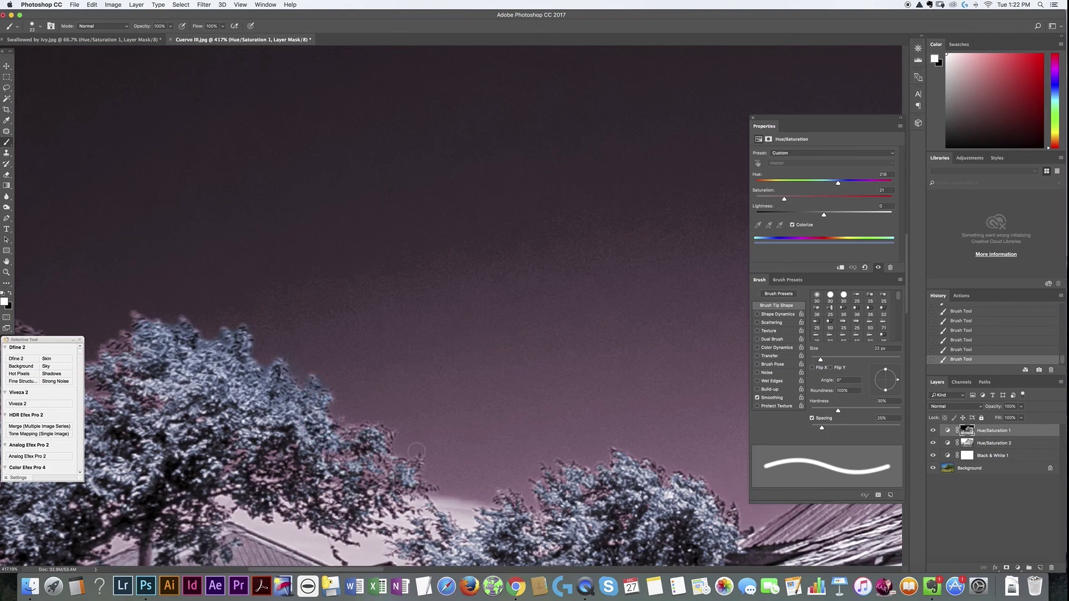
key("super+0")
scroll(413, 438, "down", 3)
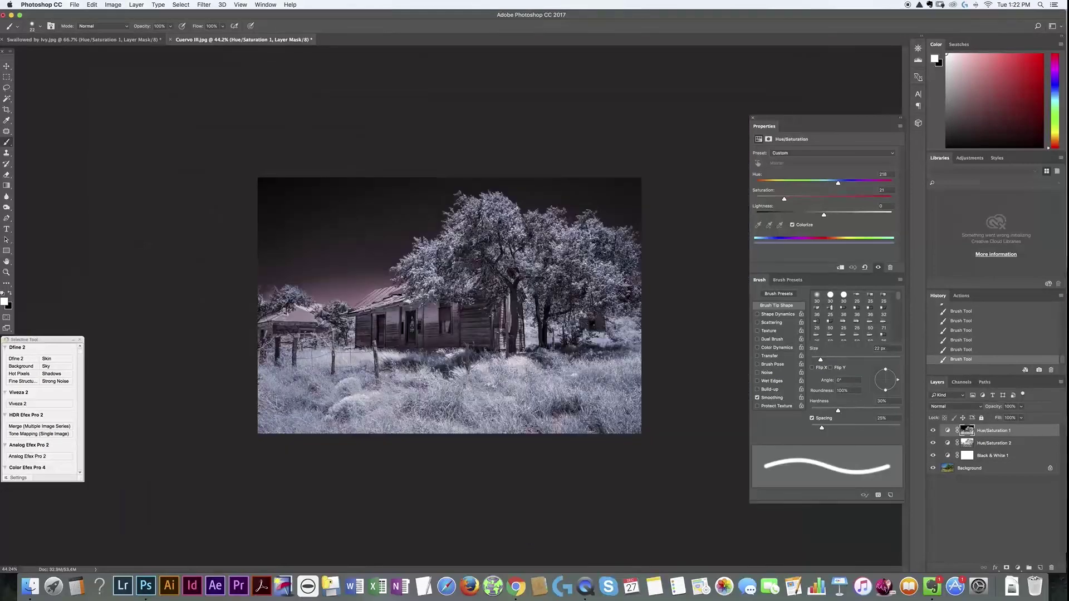